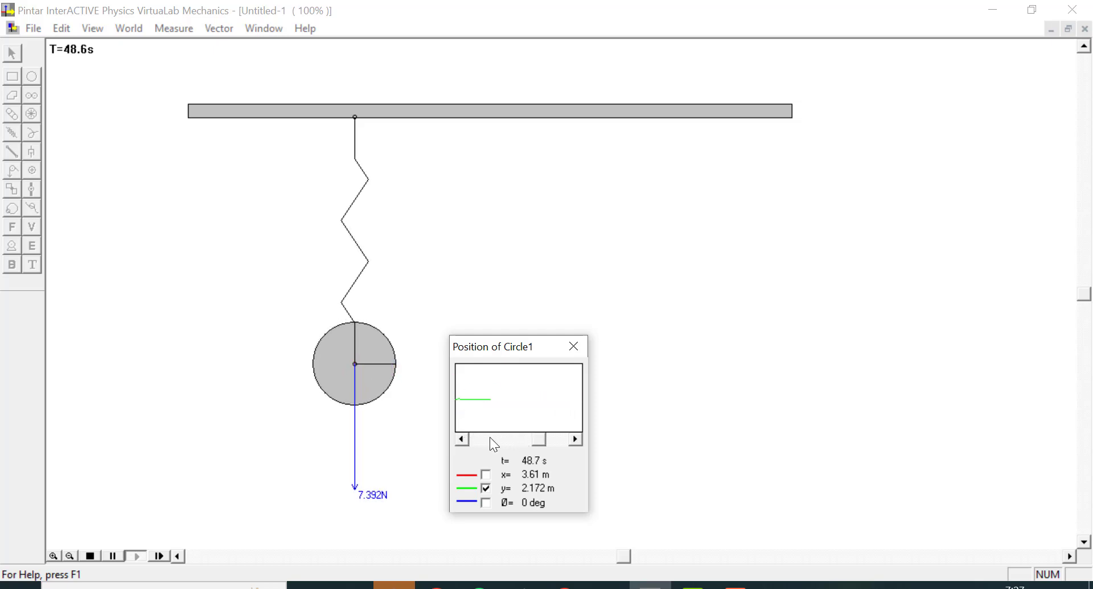
- Restart the running spring simulation and watch the circle's vertical position graph
drag(527, 437, 479, 433)
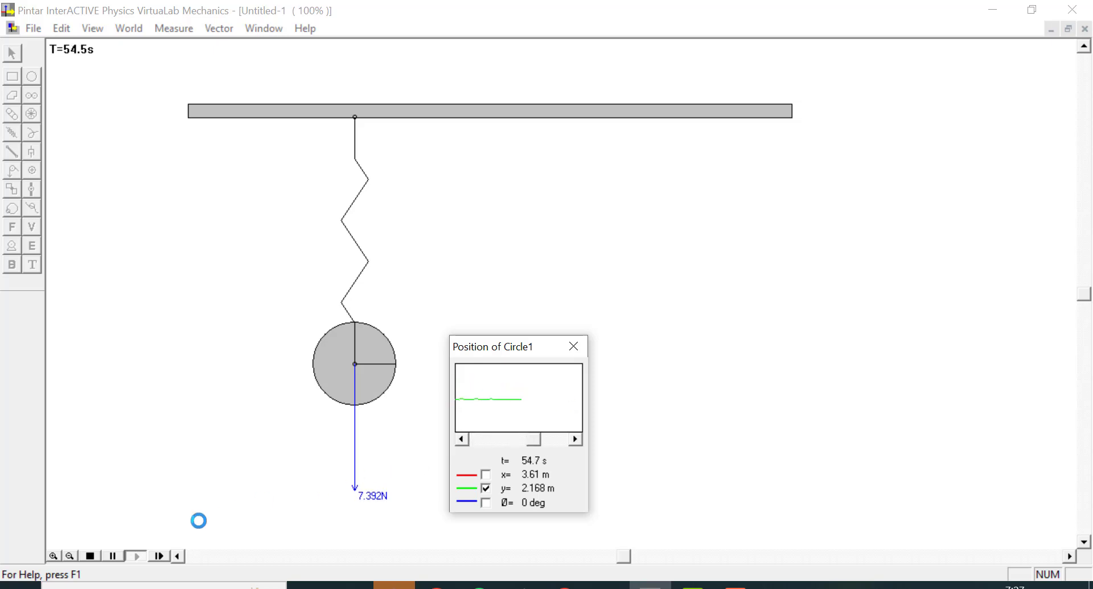
click(97, 555)
click(136, 555)
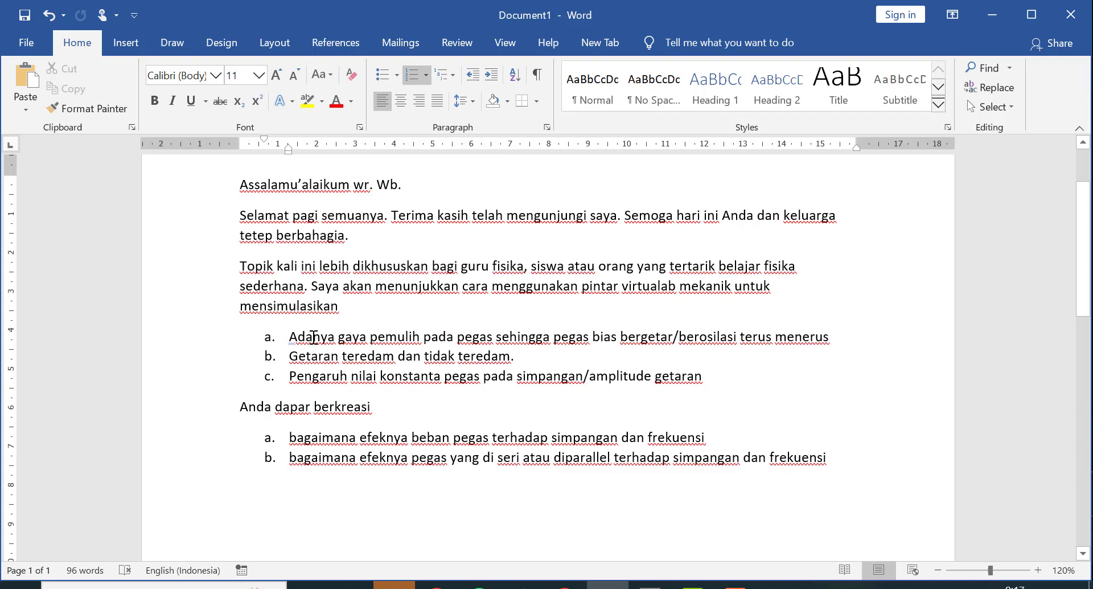
- Delete the whole existing spring model and draw a horizontal bar about 7.74 m by 0.14 m near the canvas's upper edge
drag(73, 53, 1032, 429)
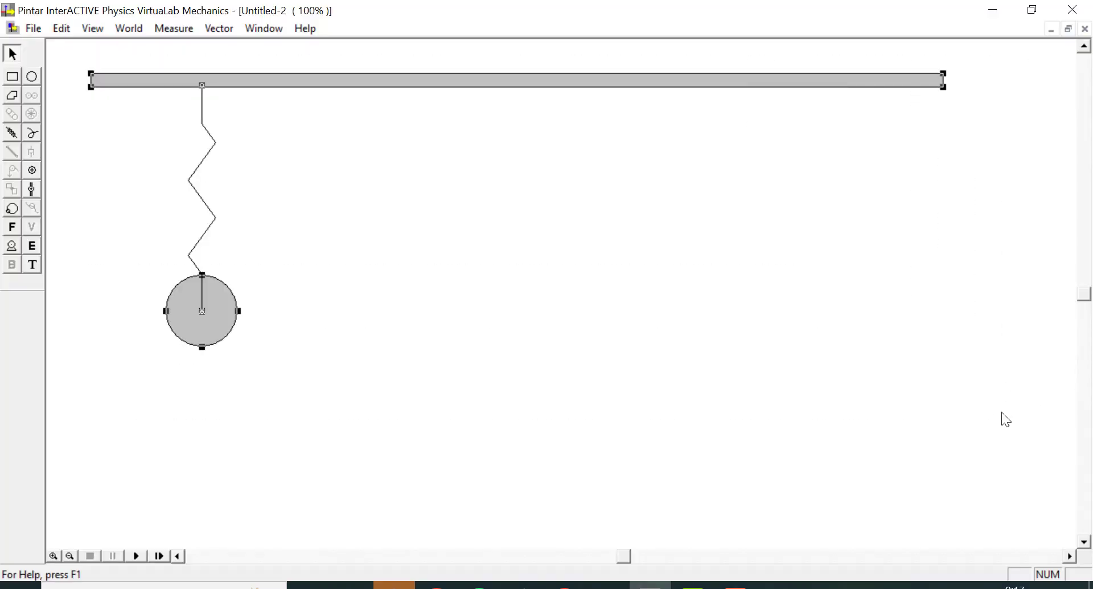
key(Delete)
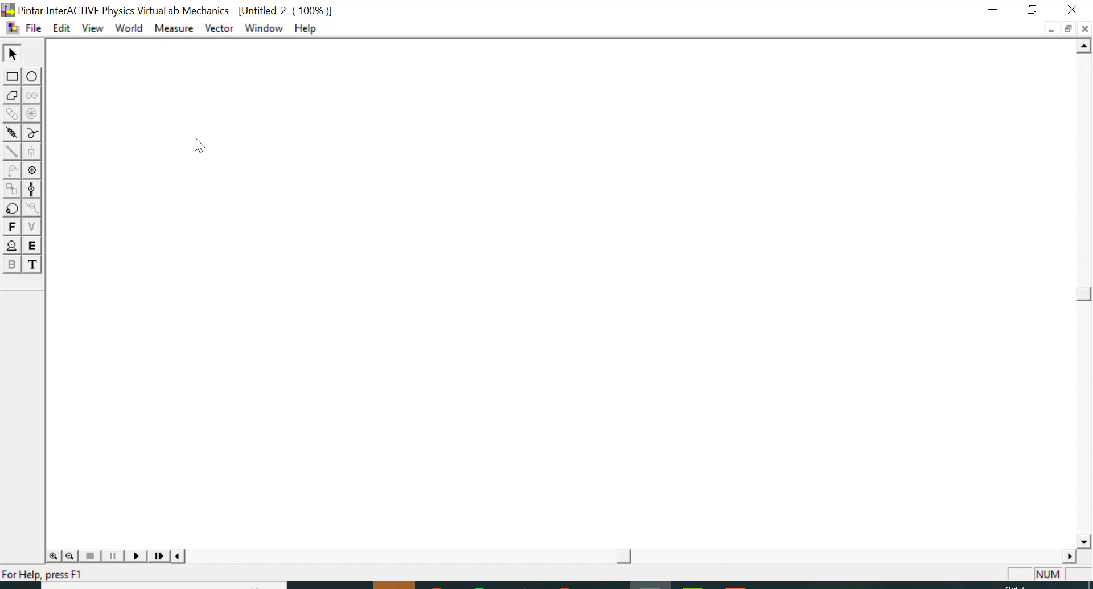
click(11, 76)
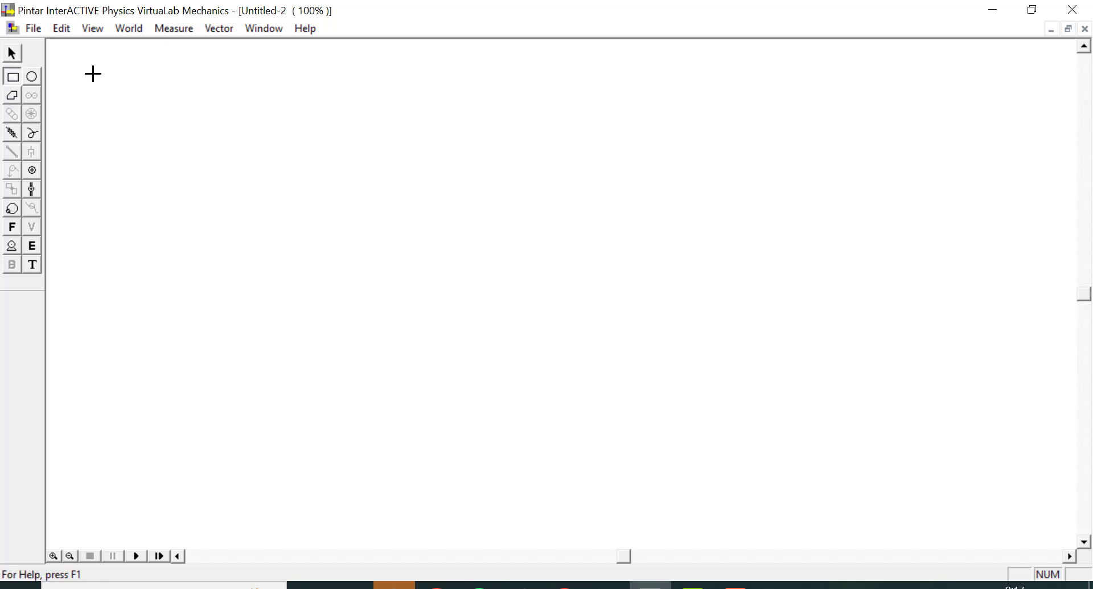
drag(85, 69, 746, 82)
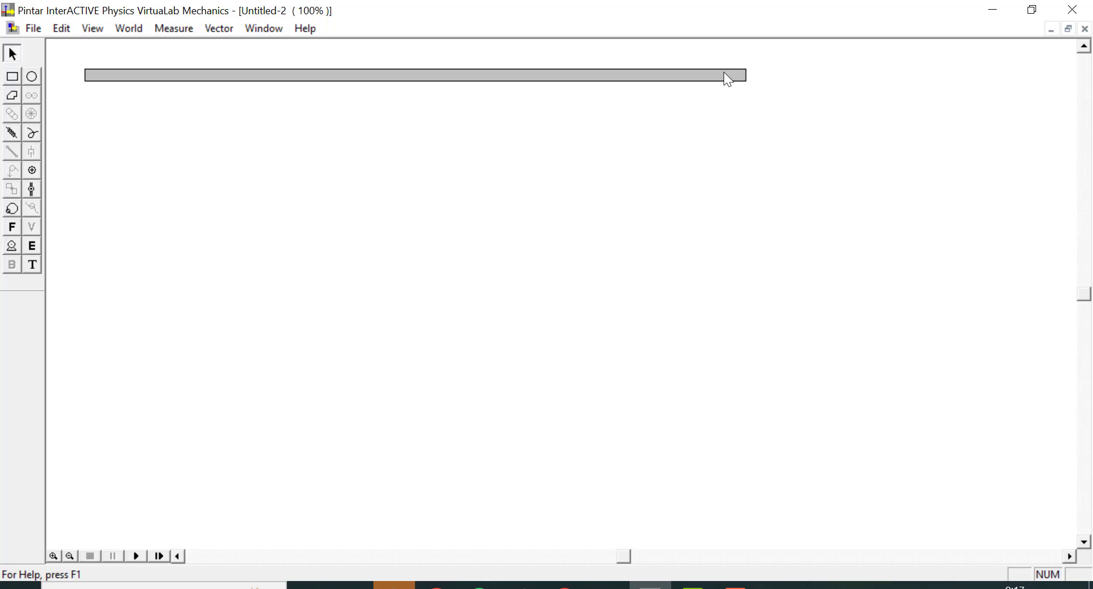
- Make the horizontal bar a fixed body in its properties
double_click(724, 76)
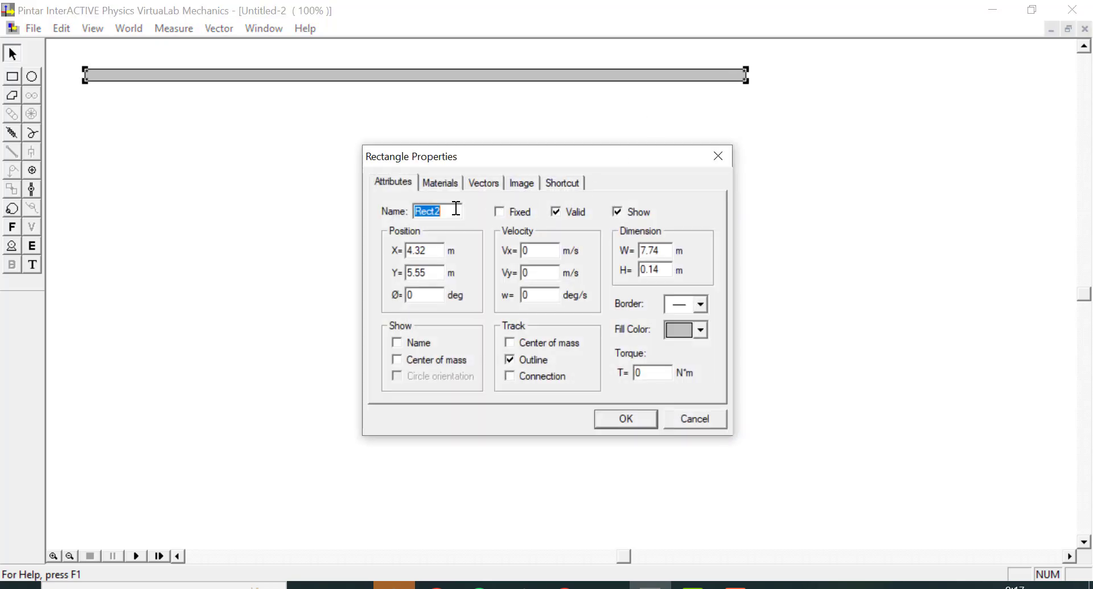
click(503, 211)
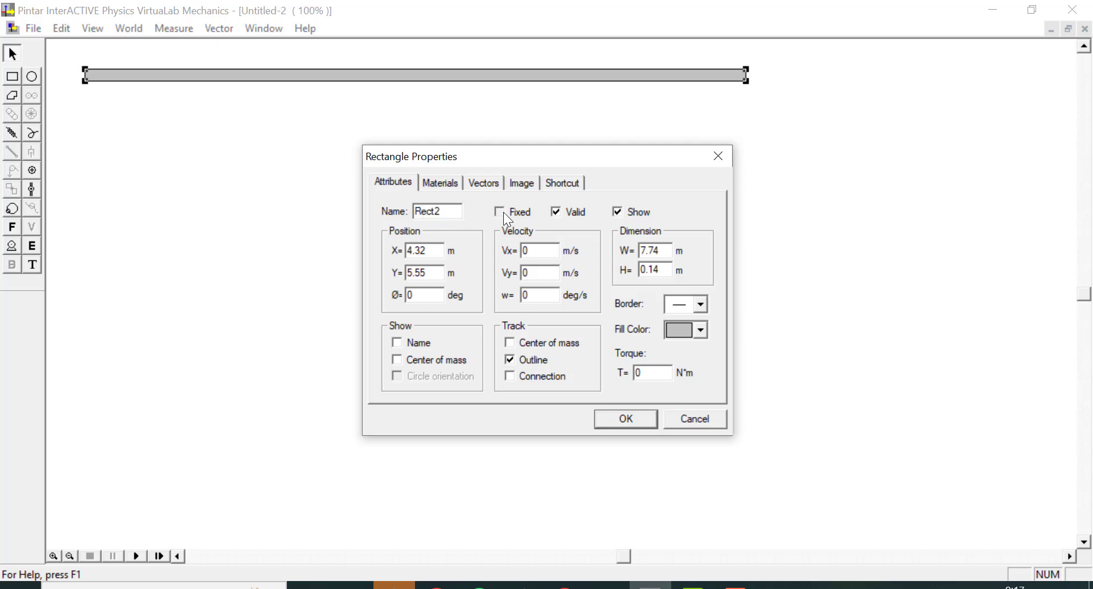
click(637, 418)
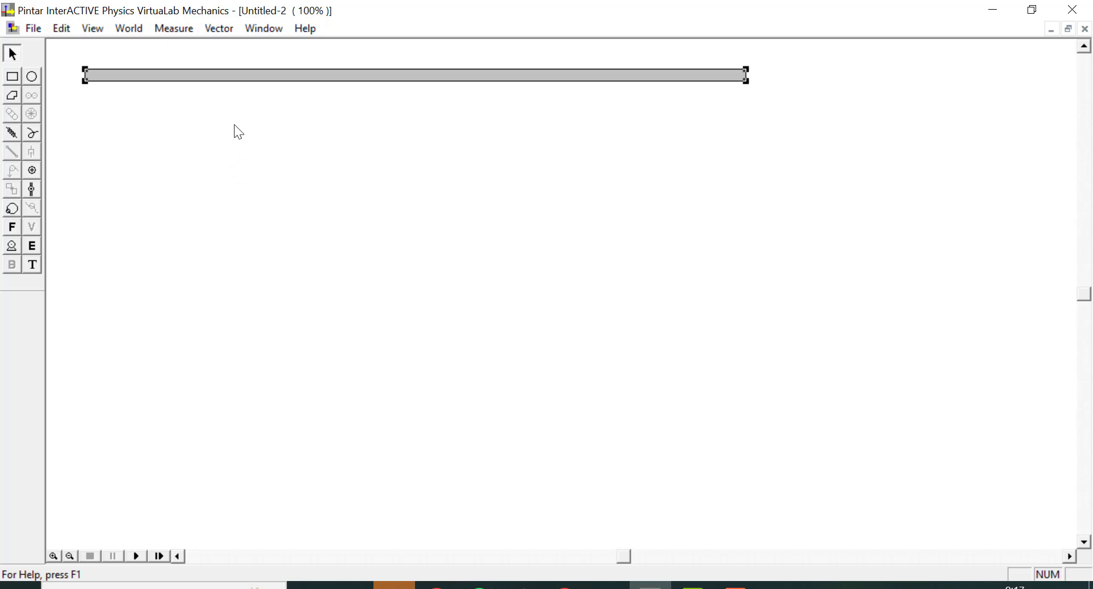
- Draw a circle about 0.58 m wide below the bar's left part, hide its orientation line, and show and track its center of mass
click(32, 76)
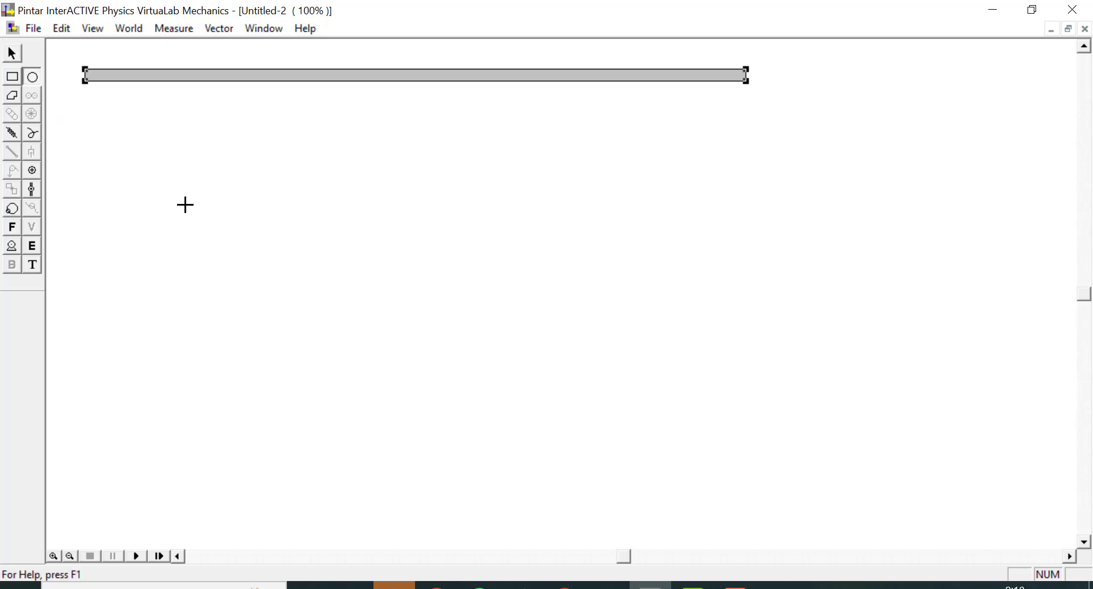
drag(168, 295, 192, 313)
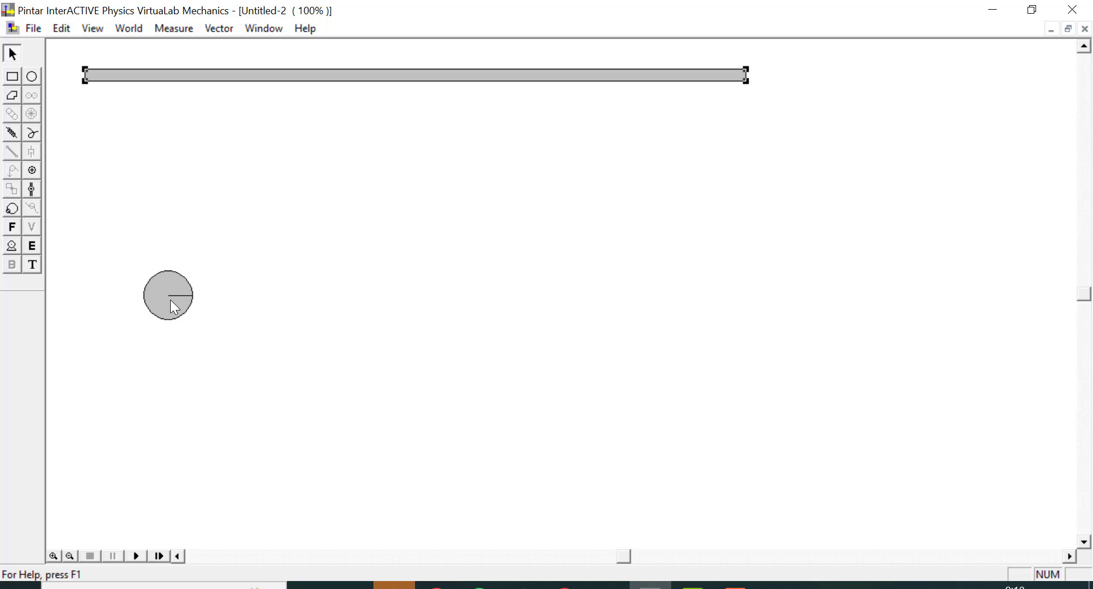
double_click(171, 300)
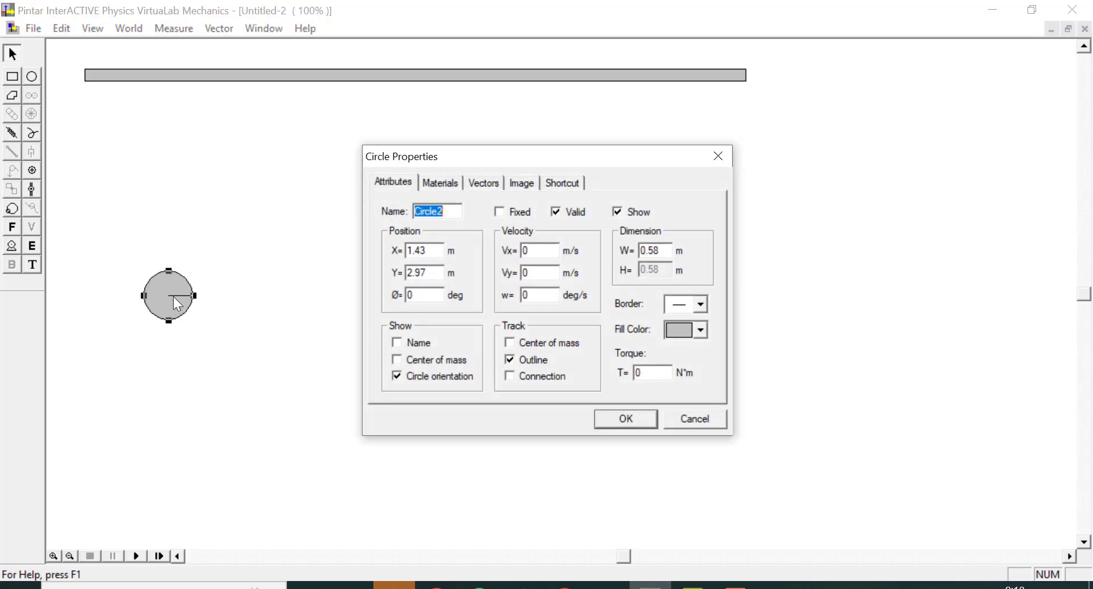
click(394, 378)
click(439, 182)
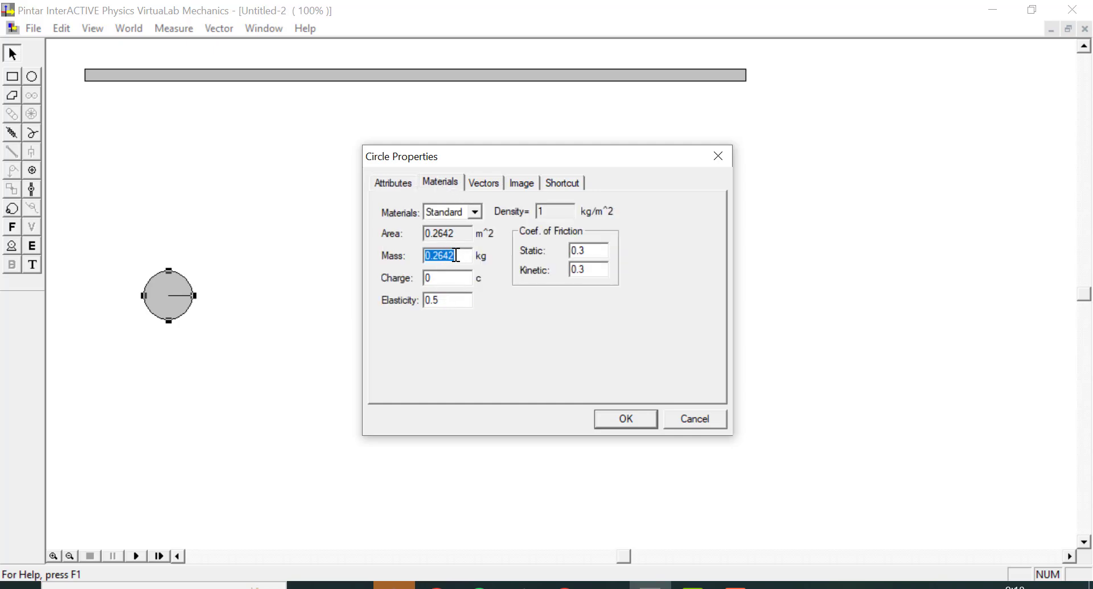
click(628, 418)
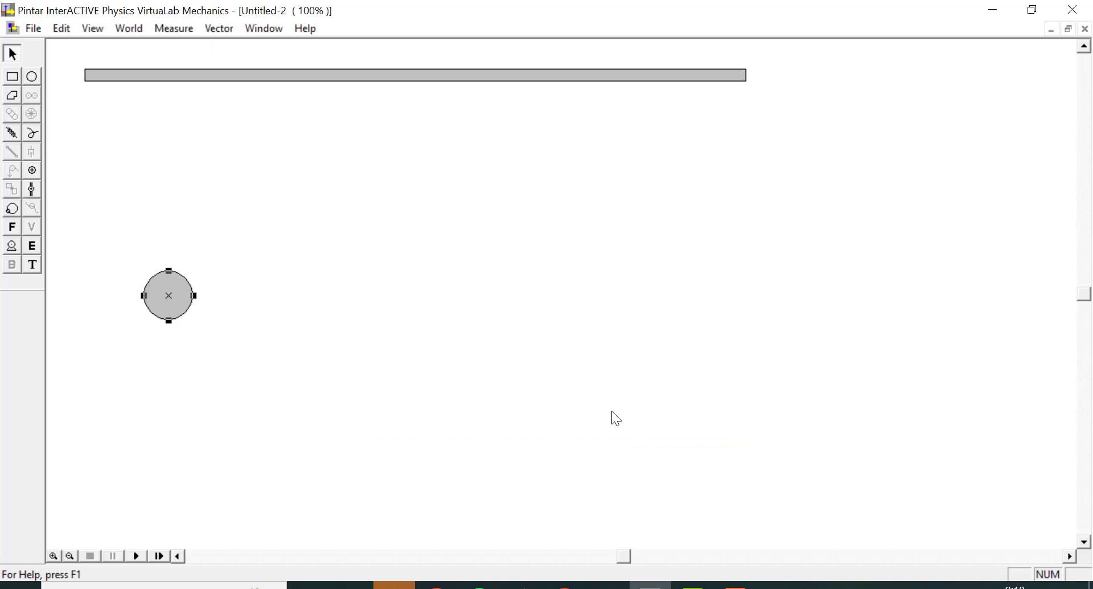
- Connect the circle's center to the bar above with a vertical spring, and test the oscillation with a short simulation run
click(12, 134)
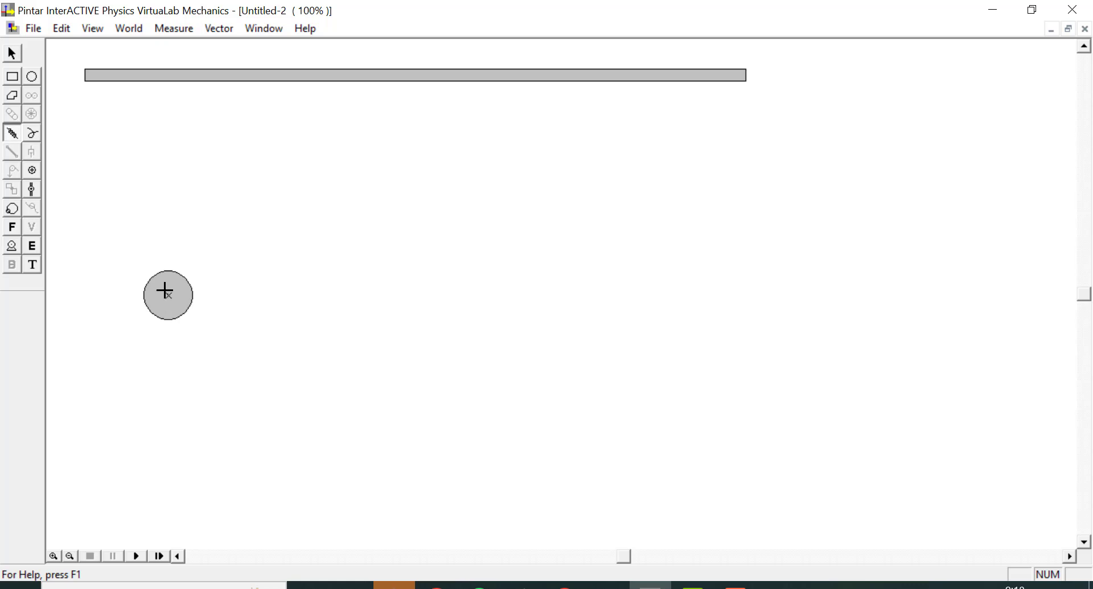
mouse_move(169, 295)
mouse_down()
mouse_move(178, 122)
mouse_move(169, 79)
mouse_up()
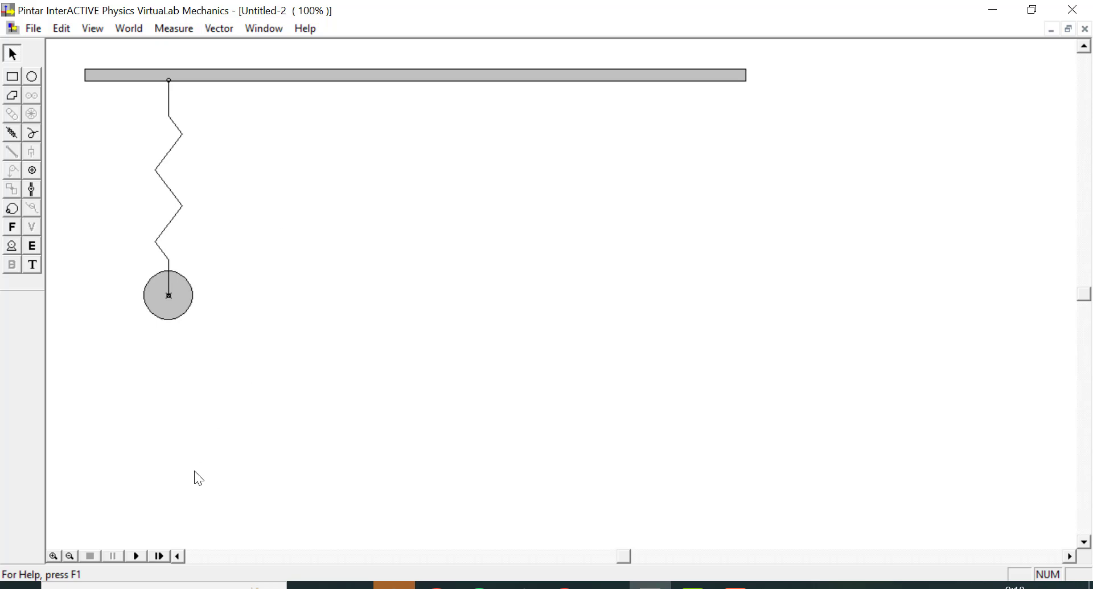
click(135, 556)
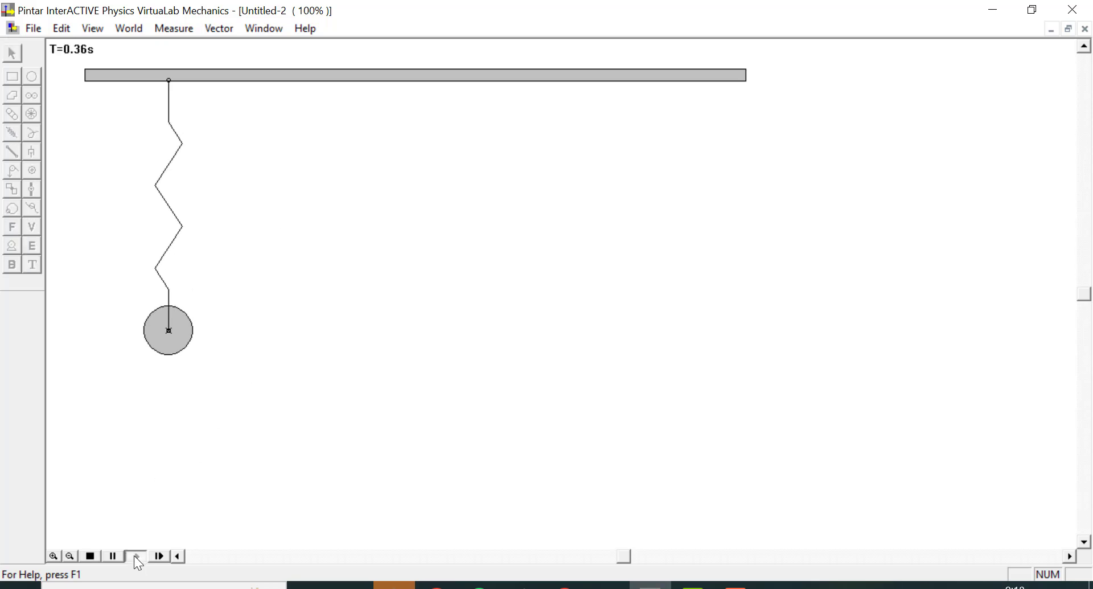
click(89, 556)
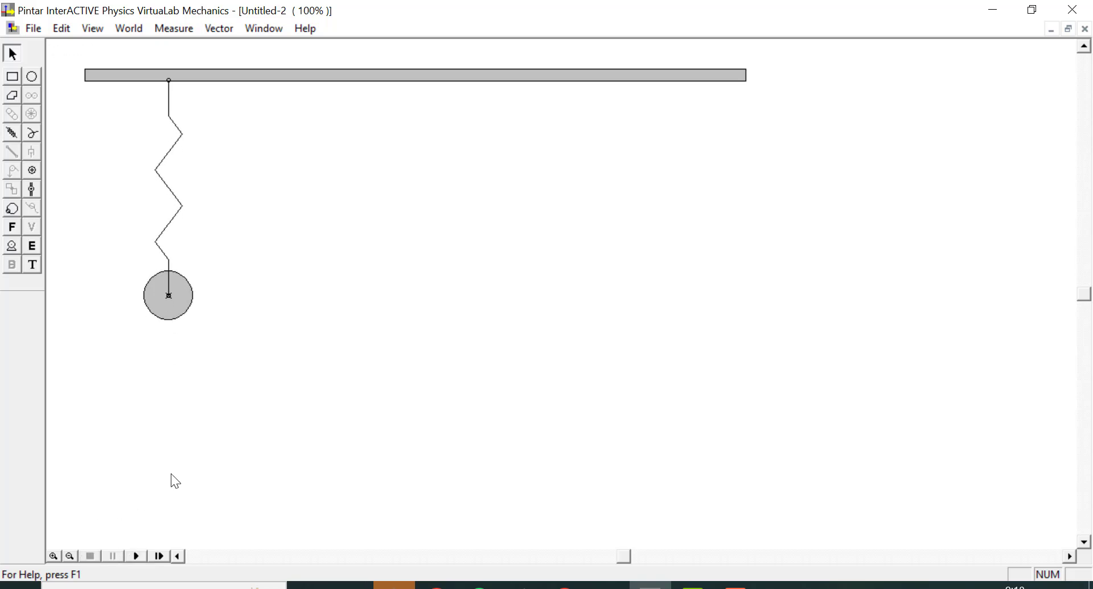
- Show the circle's Total Force vector with its name Ft and its value, using a thicker blue line
double_click(187, 296)
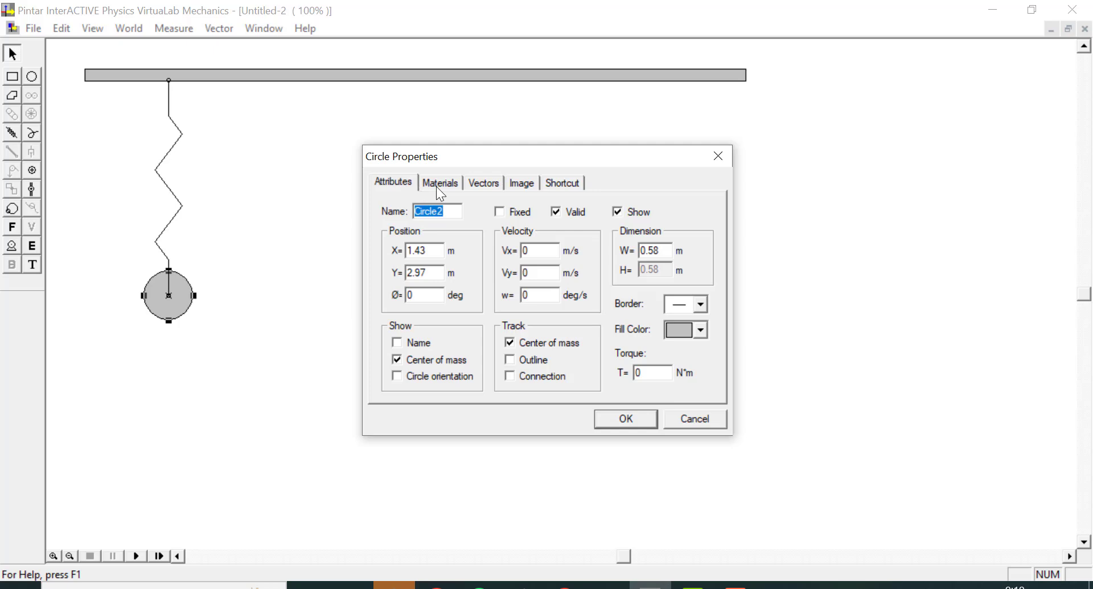
click(480, 185)
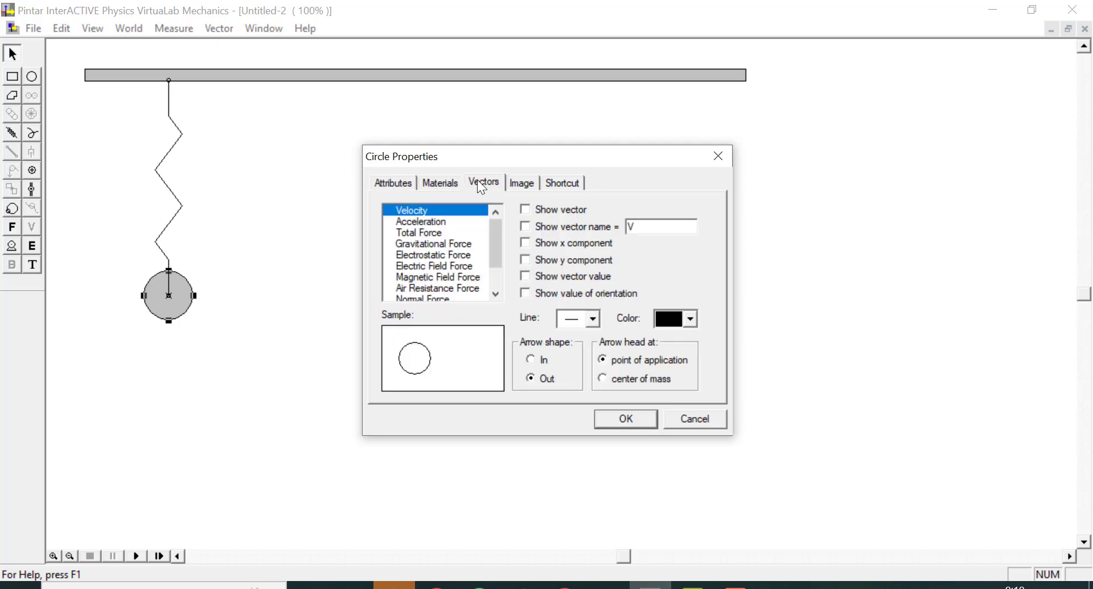
click(414, 233)
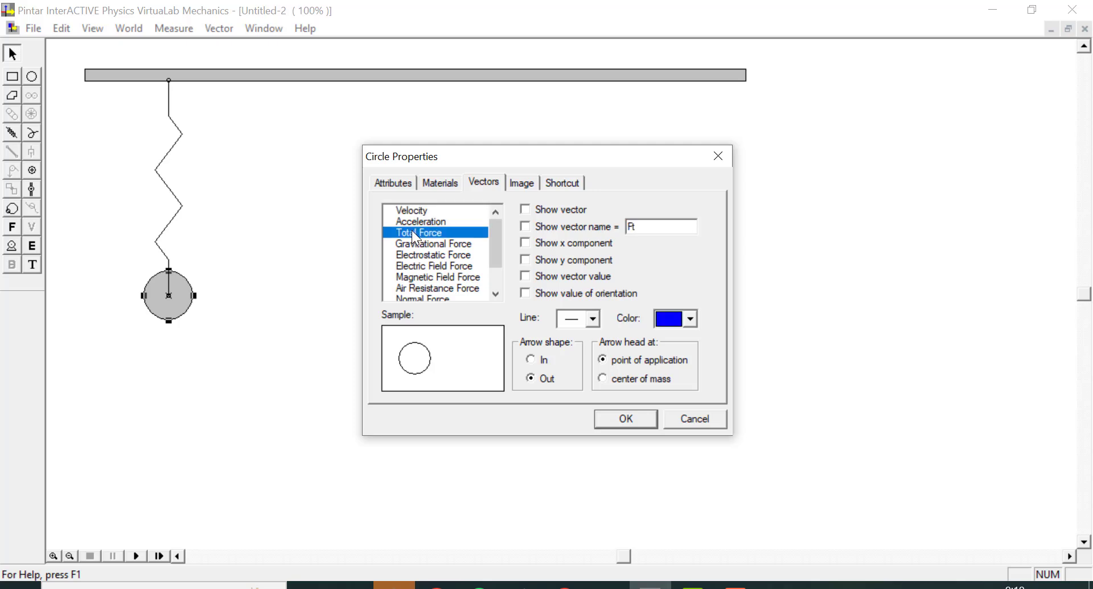
click(525, 209)
click(528, 225)
click(647, 226)
click(524, 277)
click(594, 317)
click(570, 351)
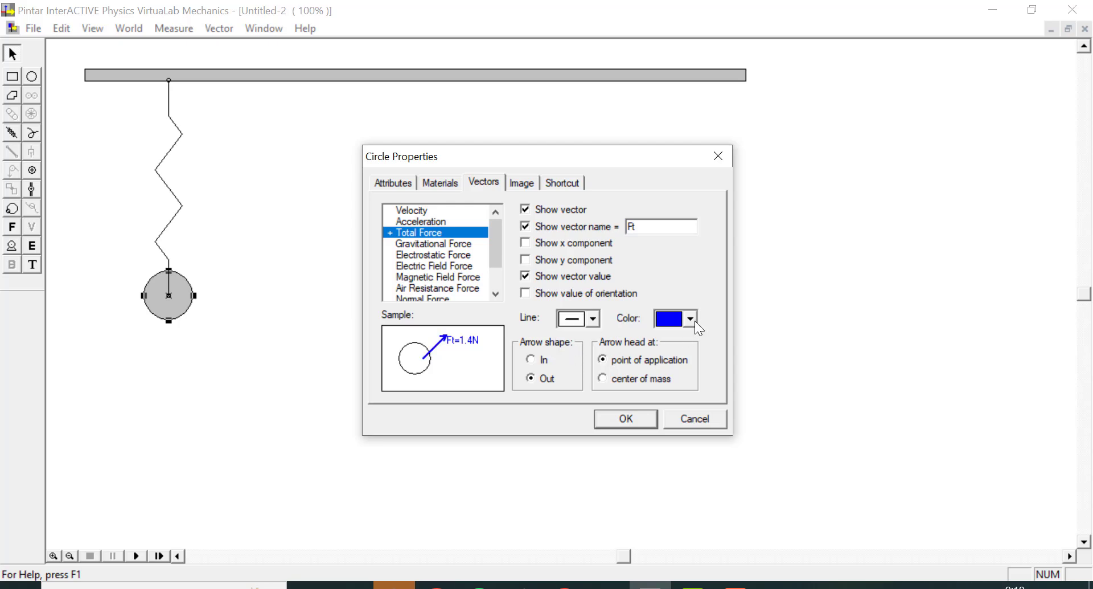
click(624, 419)
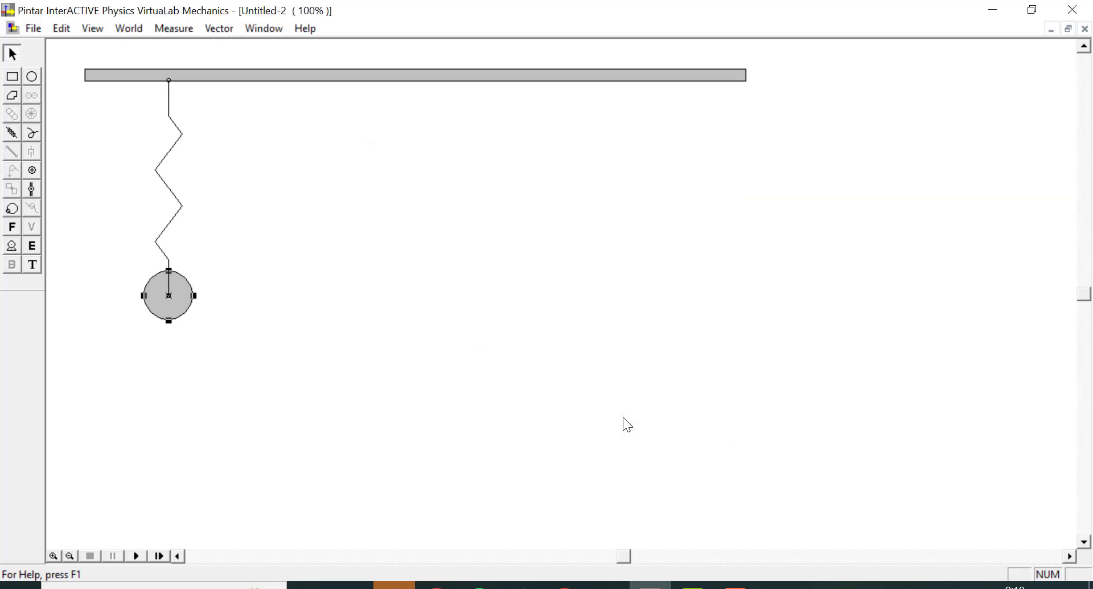
- Run the simulation, pause it, and advance frame by frame to examine the total force's size and direction through the oscillation
click(137, 554)
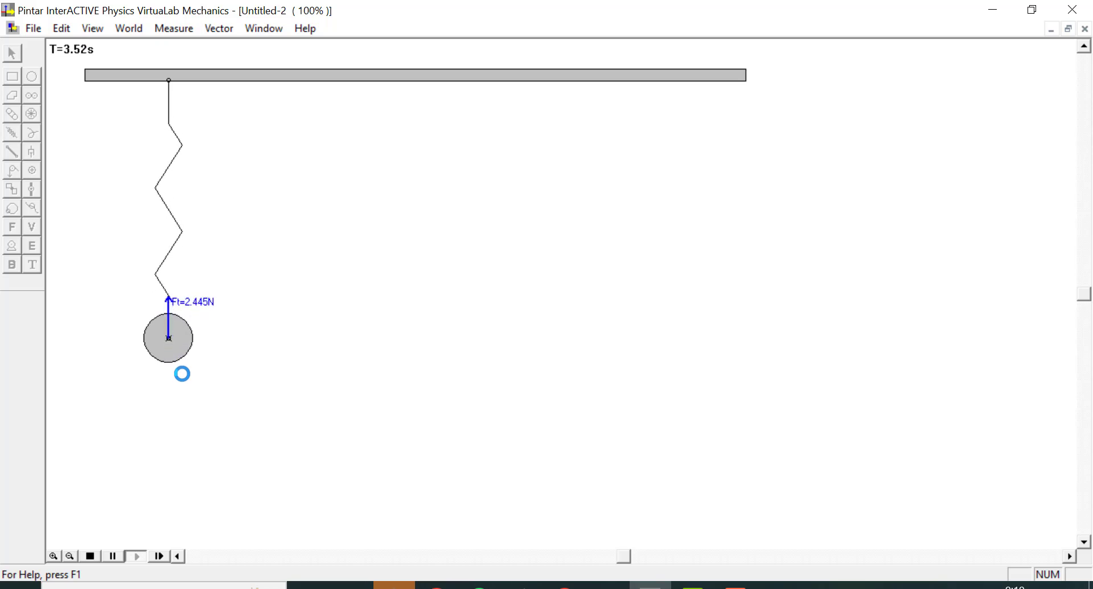
click(157, 555)
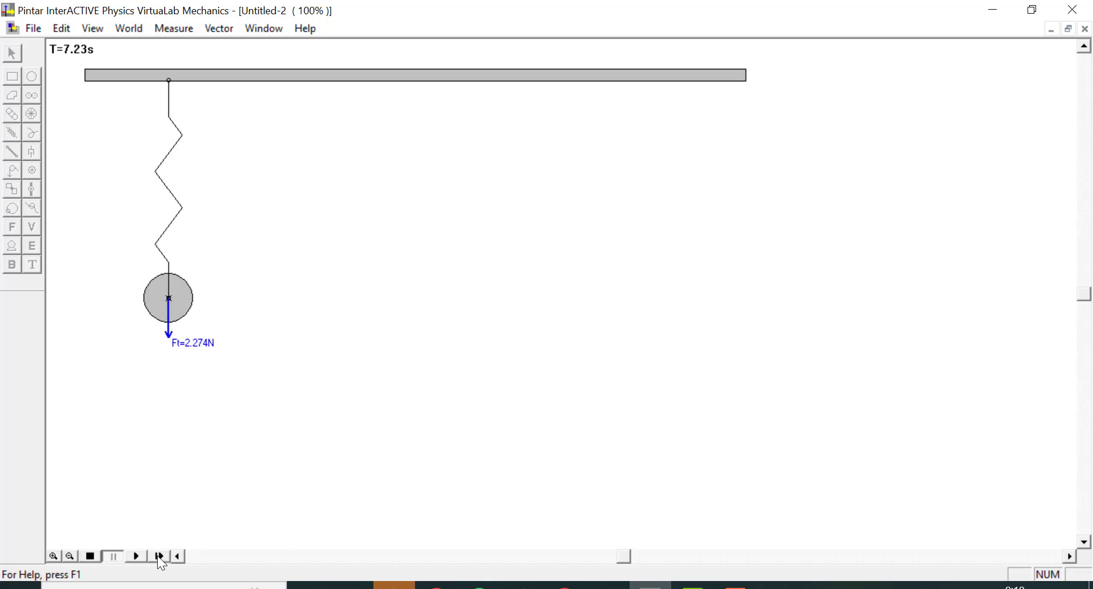
click(157, 555)
click(157, 555)
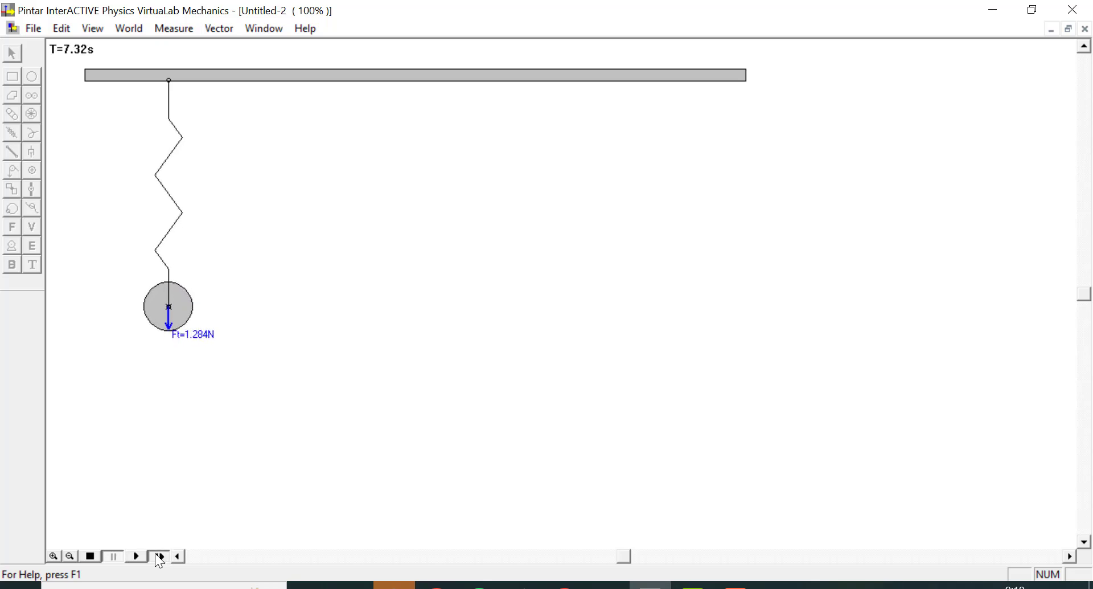
click(157, 556)
click(157, 555)
click(156, 555)
click(155, 555)
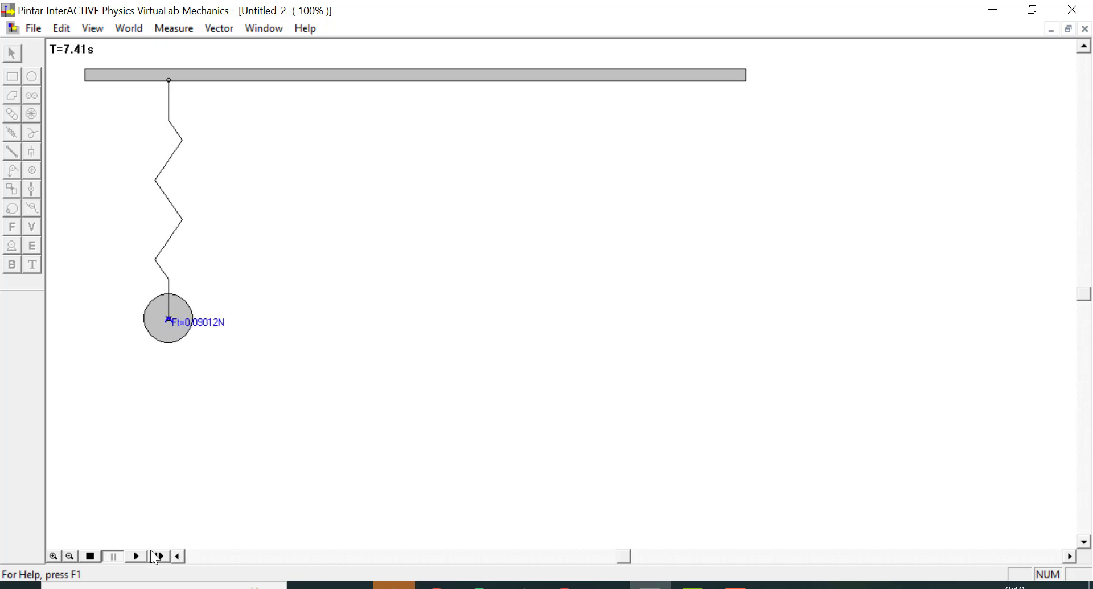
click(153, 553)
click(152, 552)
click(152, 552)
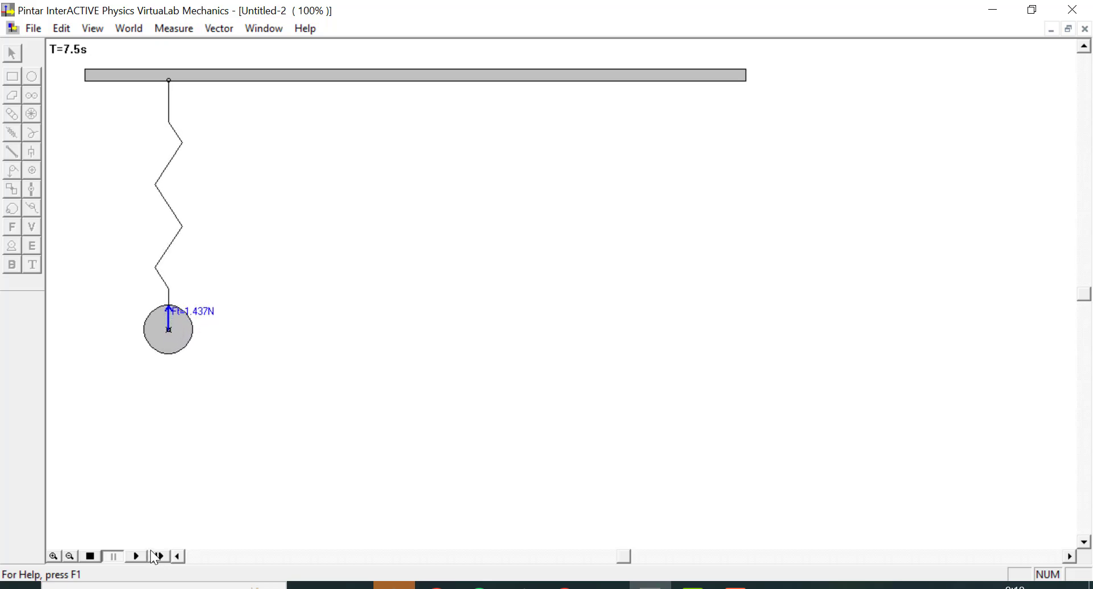
click(153, 552)
click(153, 553)
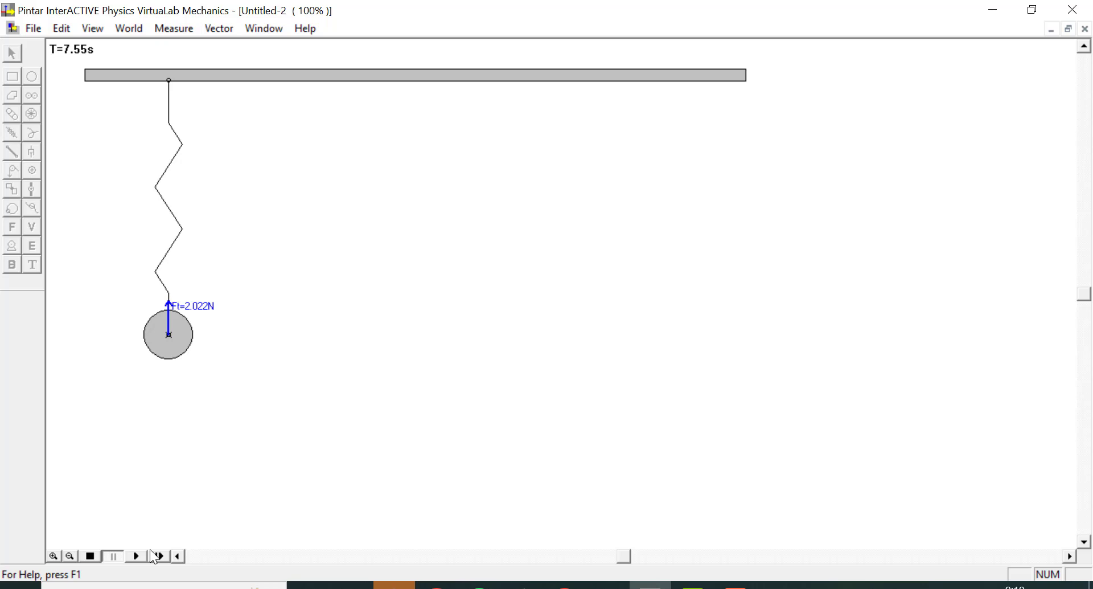
click(160, 556)
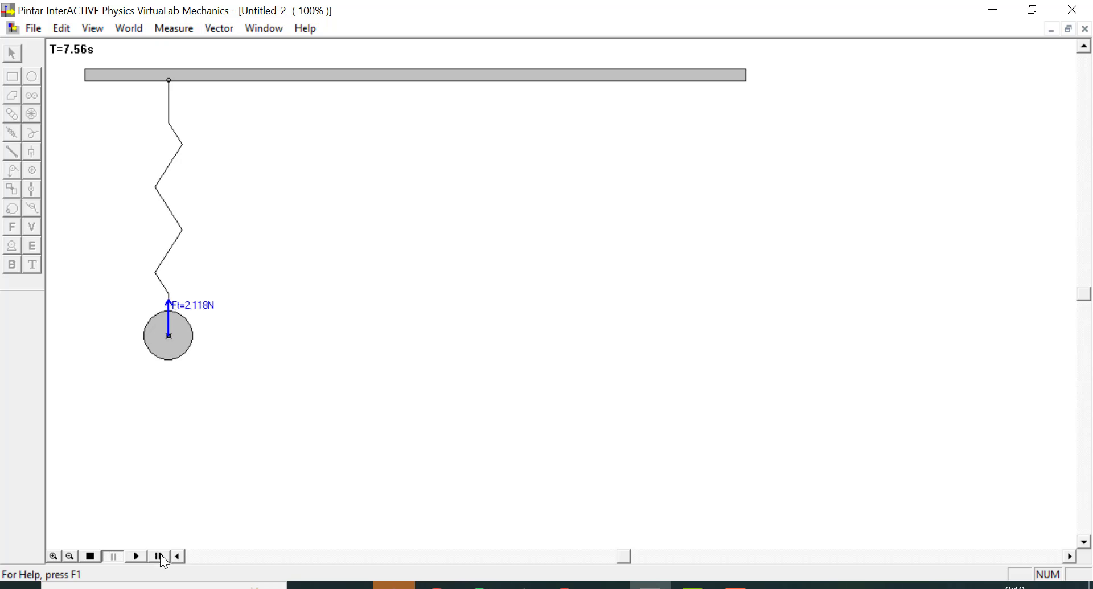
click(160, 556)
click(160, 556)
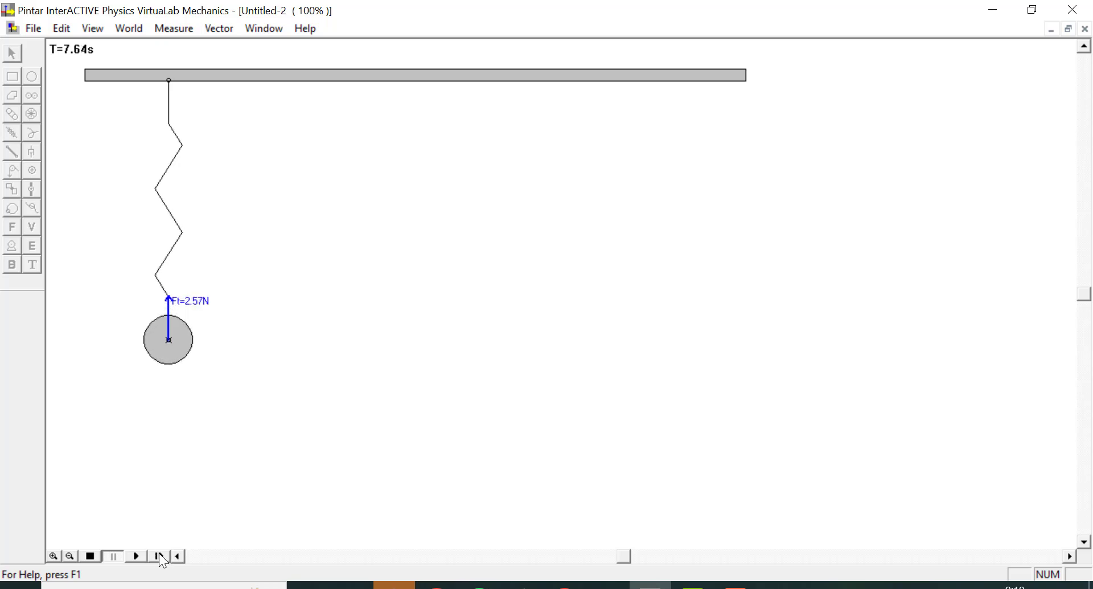
click(160, 557)
click(160, 557)
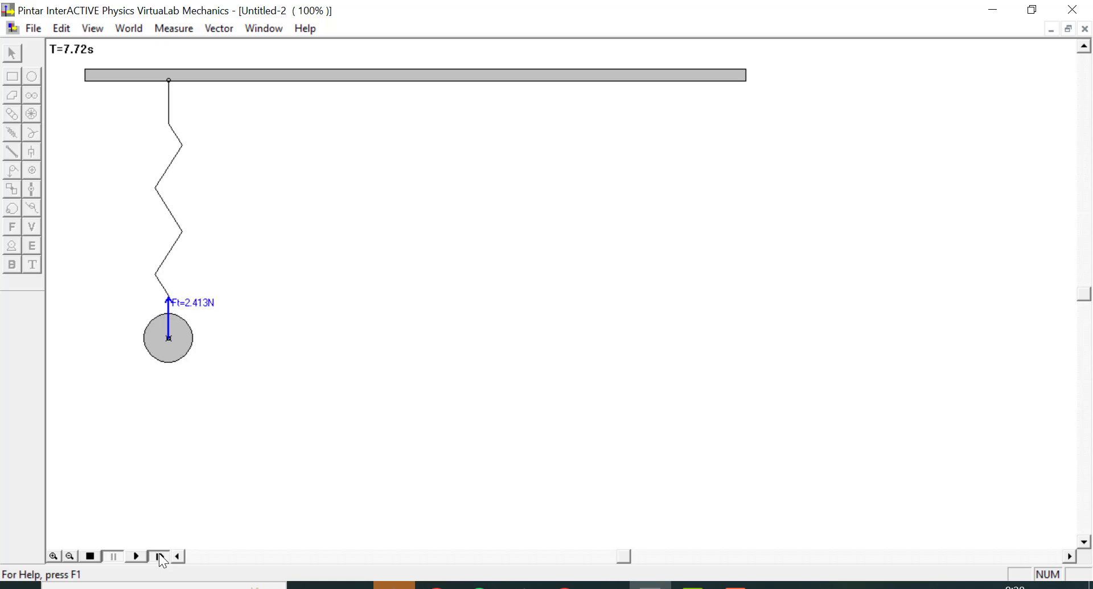
click(160, 556)
click(160, 556)
click(158, 555)
click(157, 555)
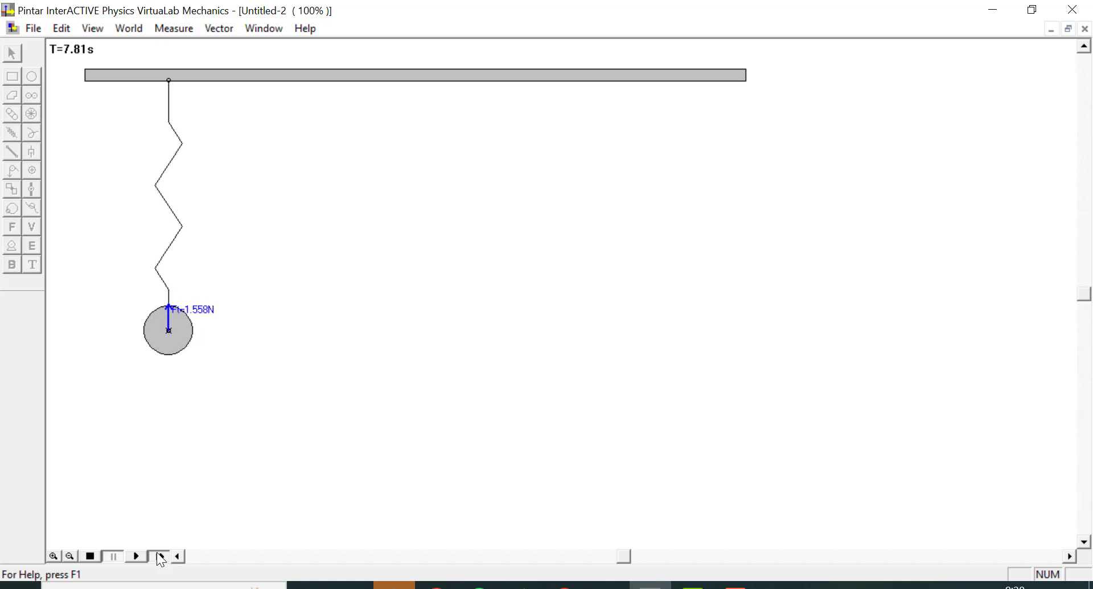
click(157, 555)
click(157, 555)
click(158, 555)
click(158, 555)
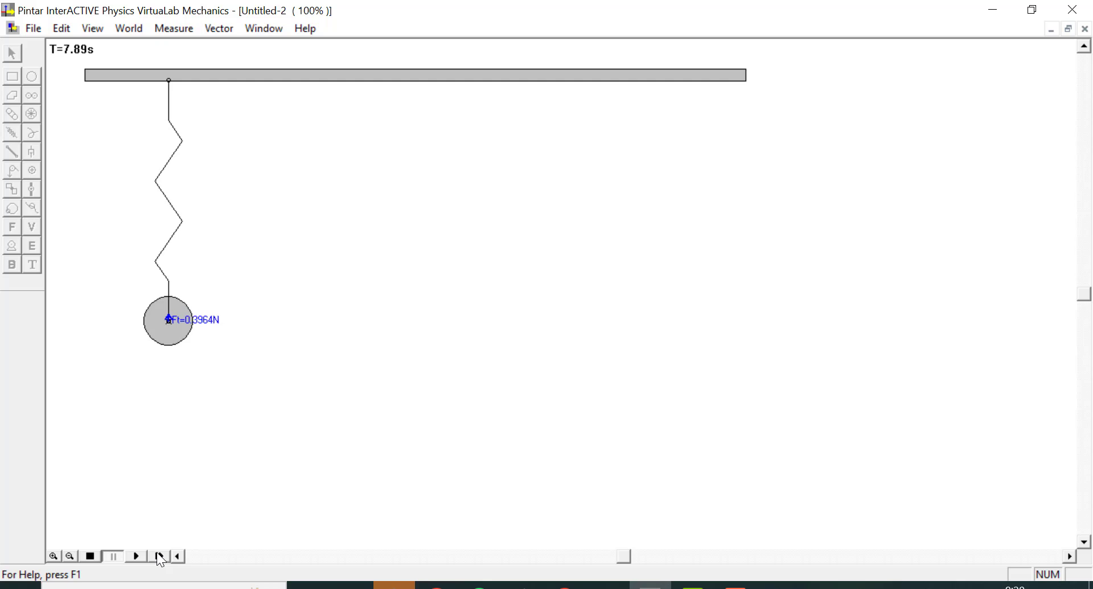
click(158, 555)
click(158, 556)
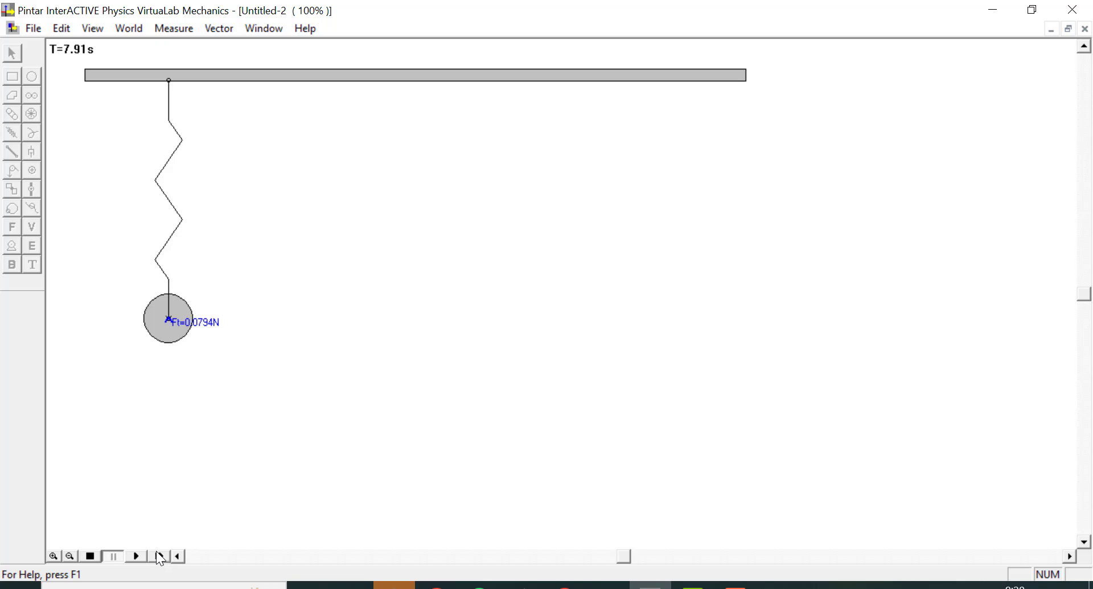
- Continue advancing frame by frame to examine the total force near the oscillation's upper end, resume the run, and stop it
click(159, 555)
click(158, 555)
click(158, 555)
click(159, 555)
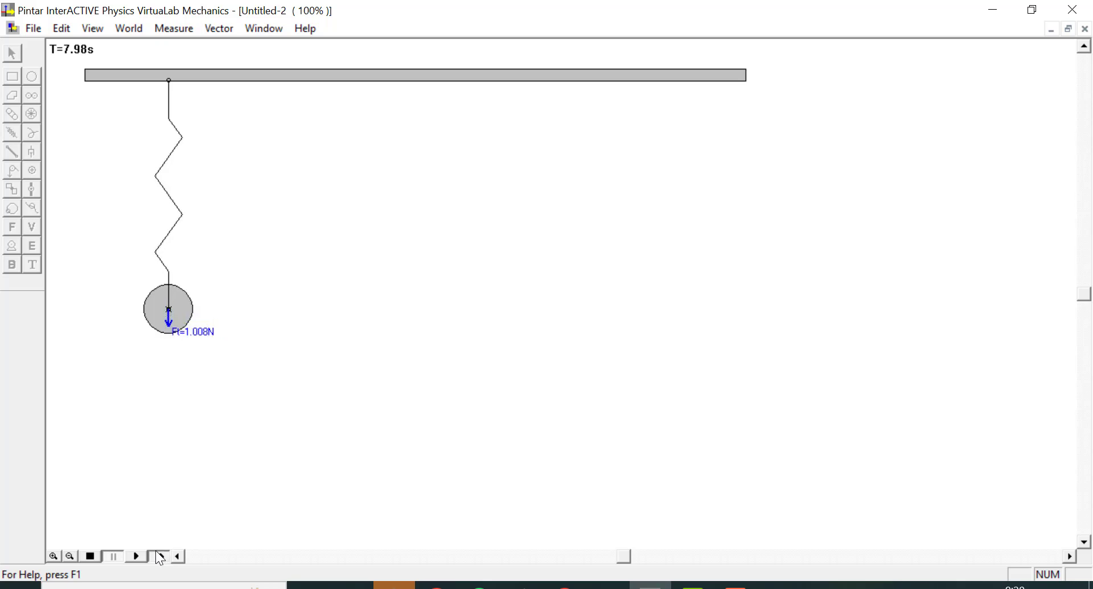
click(159, 555)
click(158, 555)
click(159, 555)
click(158, 555)
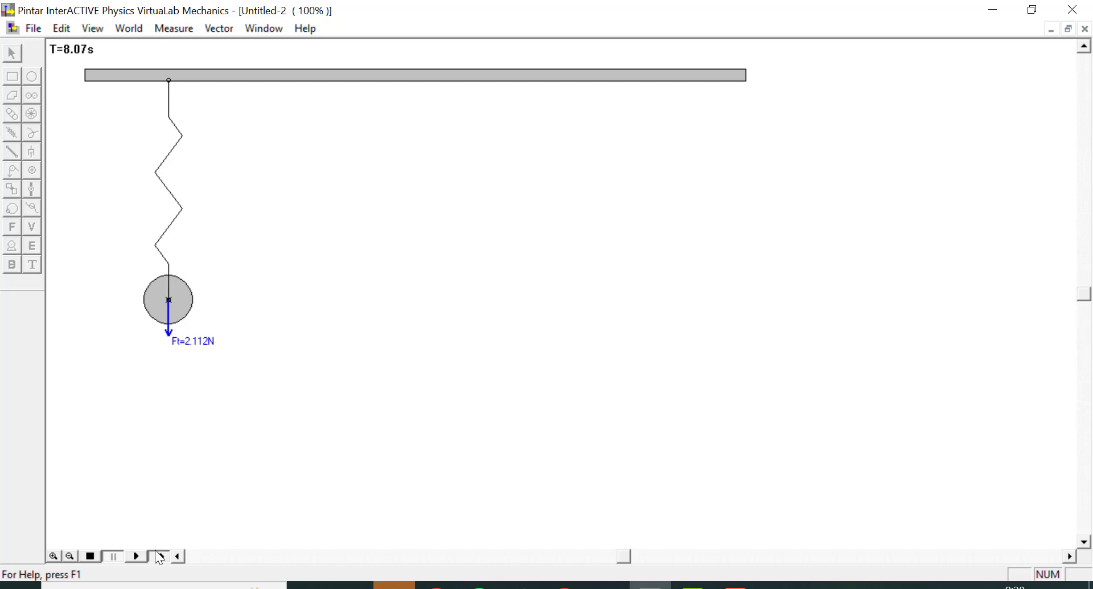
click(159, 555)
click(158, 555)
click(159, 555)
click(156, 553)
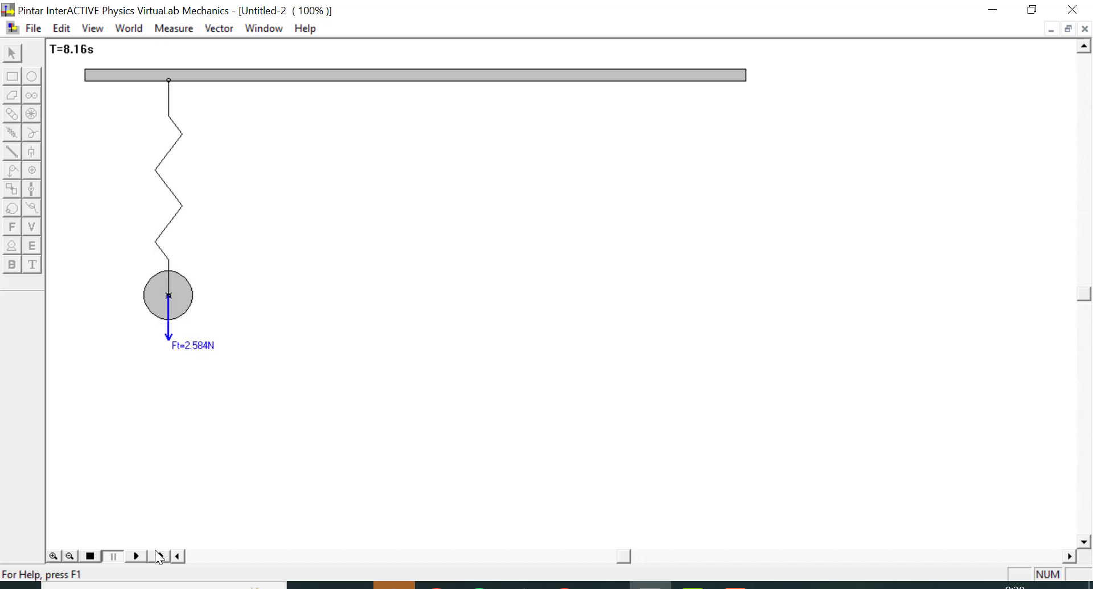
click(156, 553)
click(156, 554)
click(155, 554)
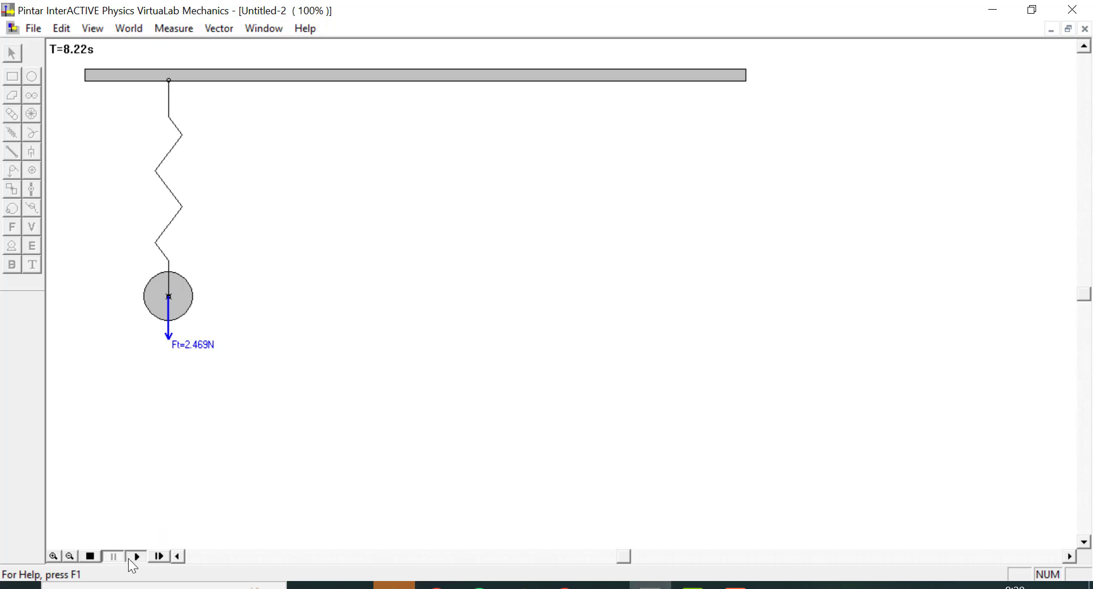
click(129, 559)
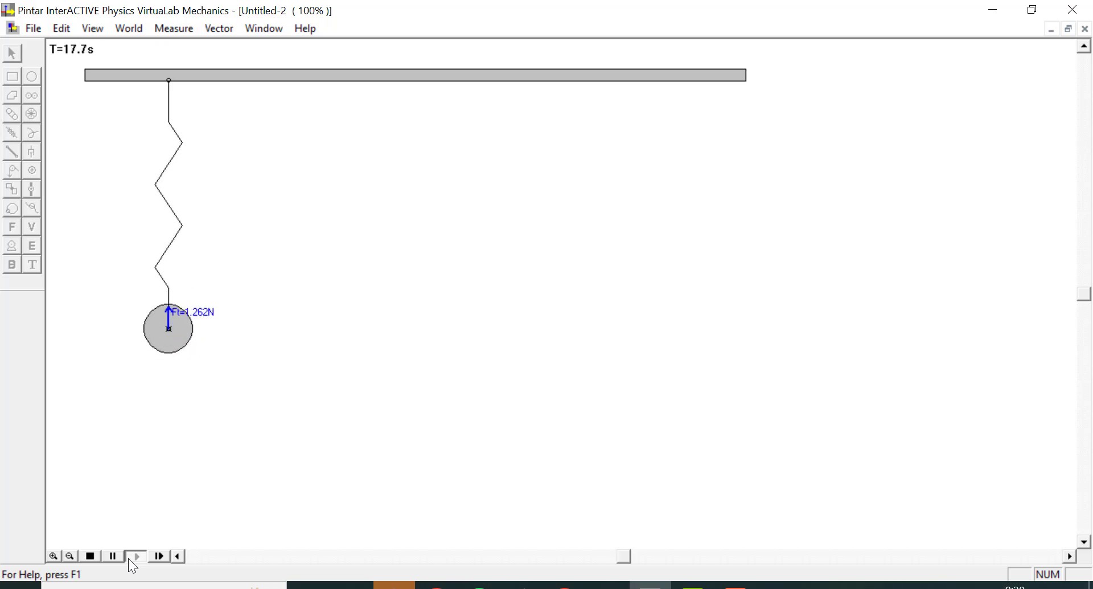
click(91, 556)
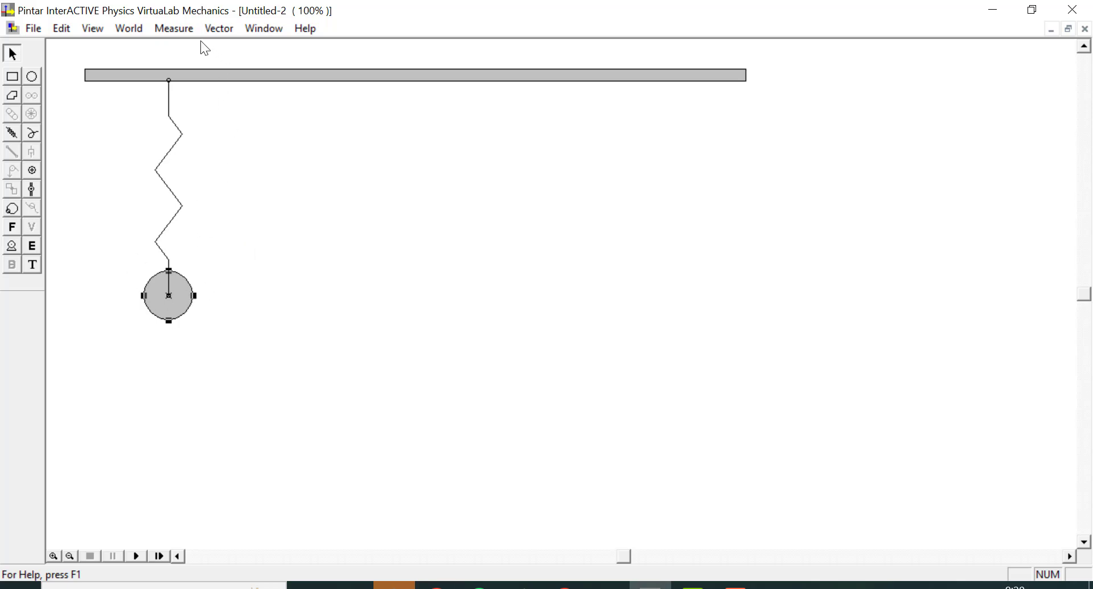
- Add a position graph for the circle below and beside it, plot only y, and test it with a simulation run
click(175, 26)
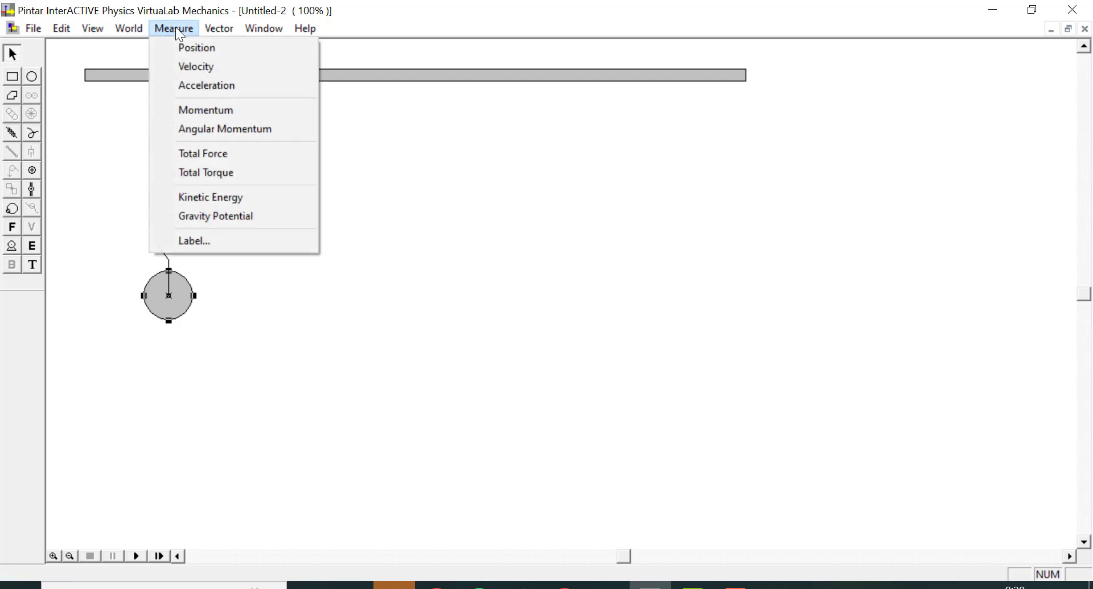
click(183, 47)
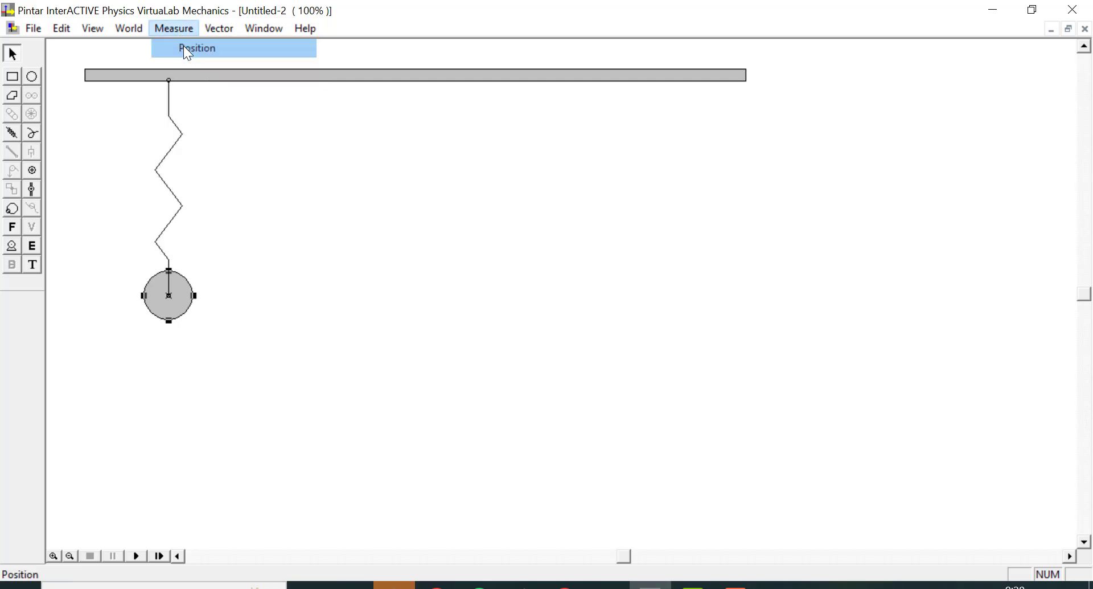
drag(989, 77, 319, 331)
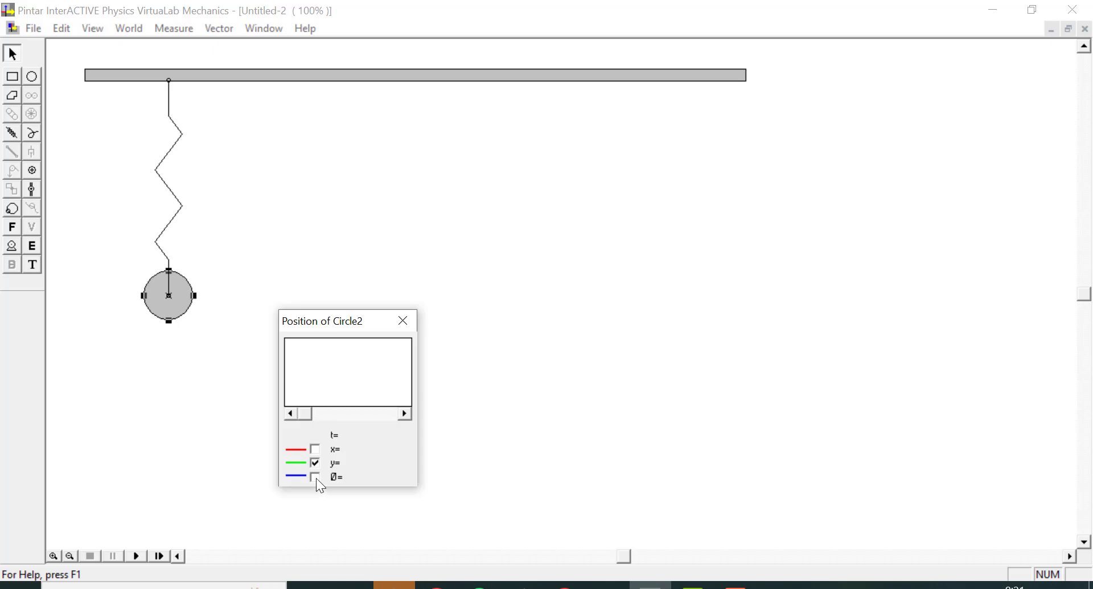
click(138, 555)
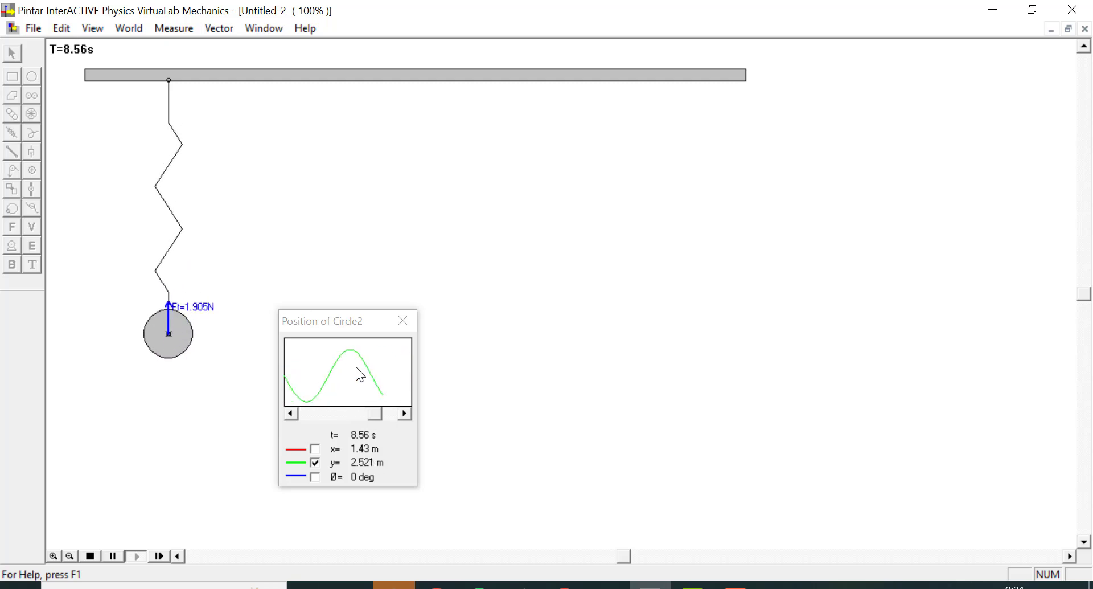
click(90, 556)
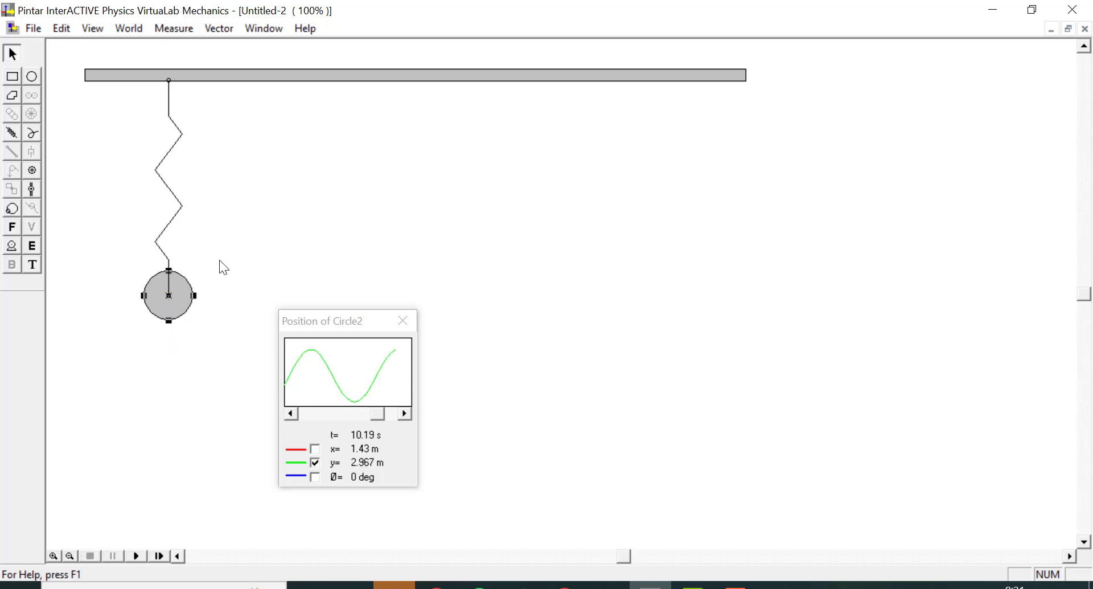
- Set the air resistance coefficient K to 0.2 1/s and run the simulation to view the damped oscillation
click(125, 32)
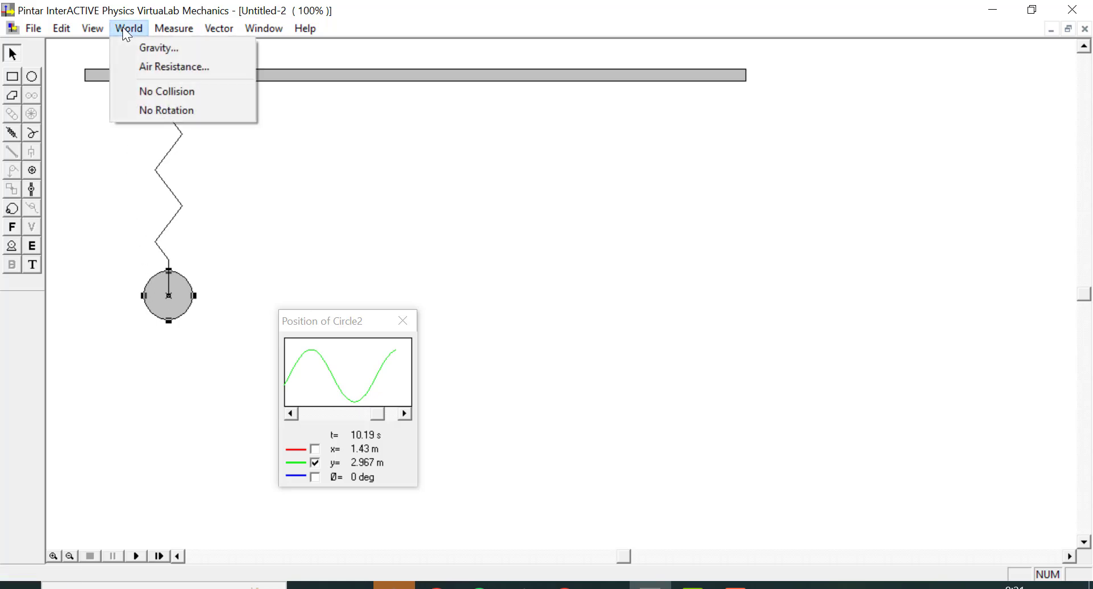
click(152, 67)
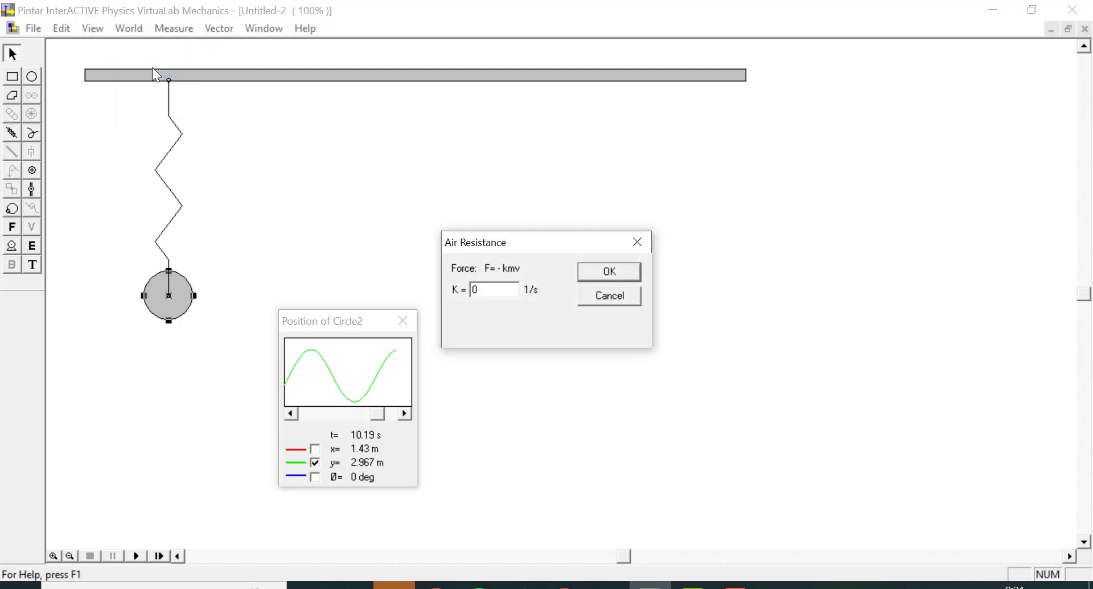
click(486, 285)
text(.1)
key(BackSpace)
text(2)
click(607, 269)
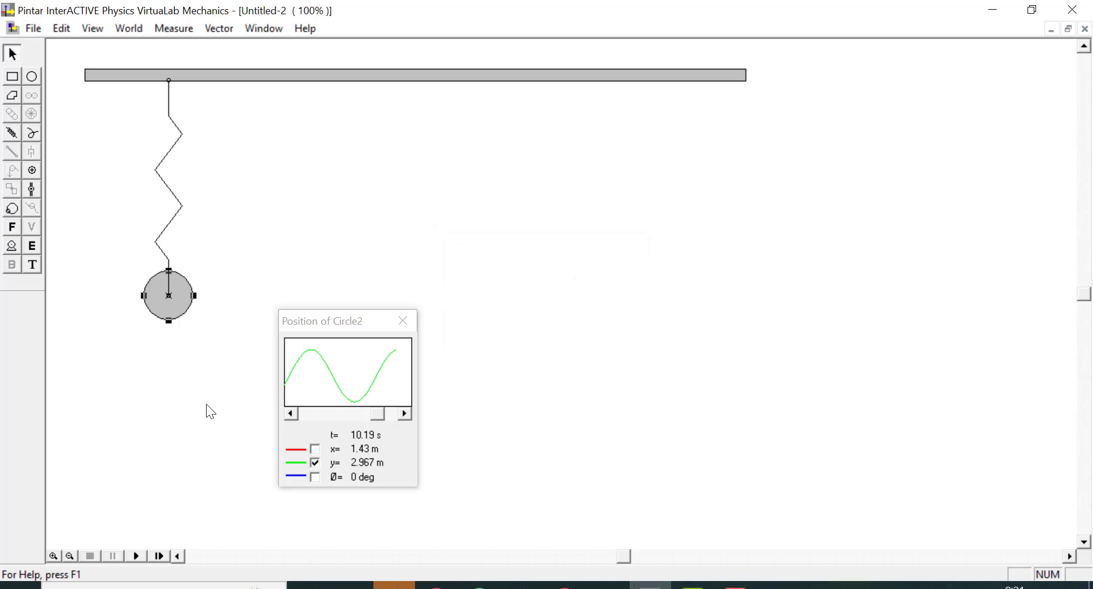
click(136, 560)
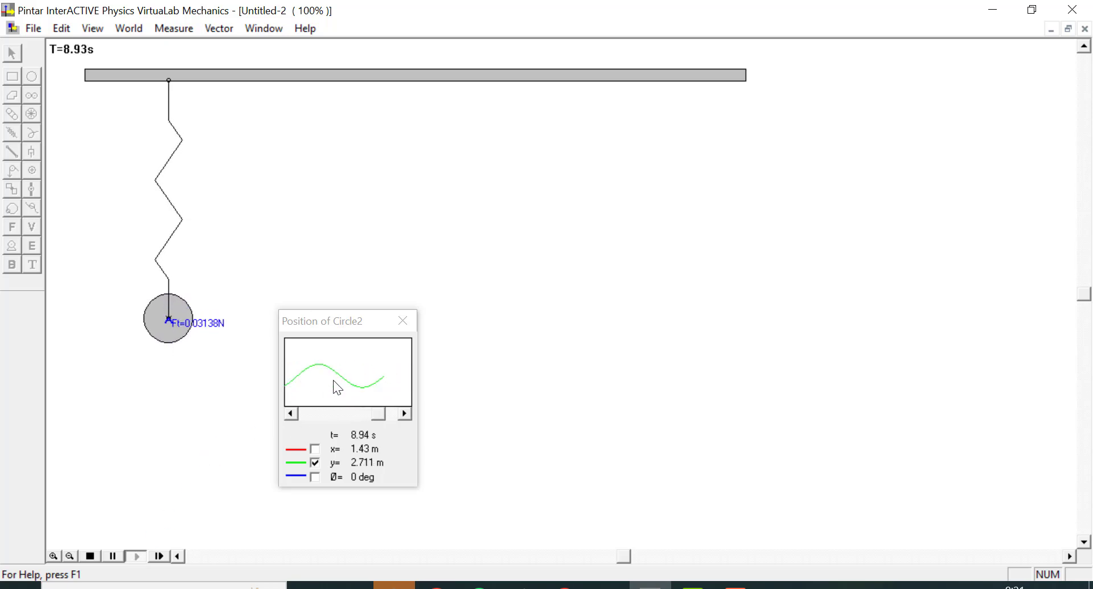
click(91, 556)
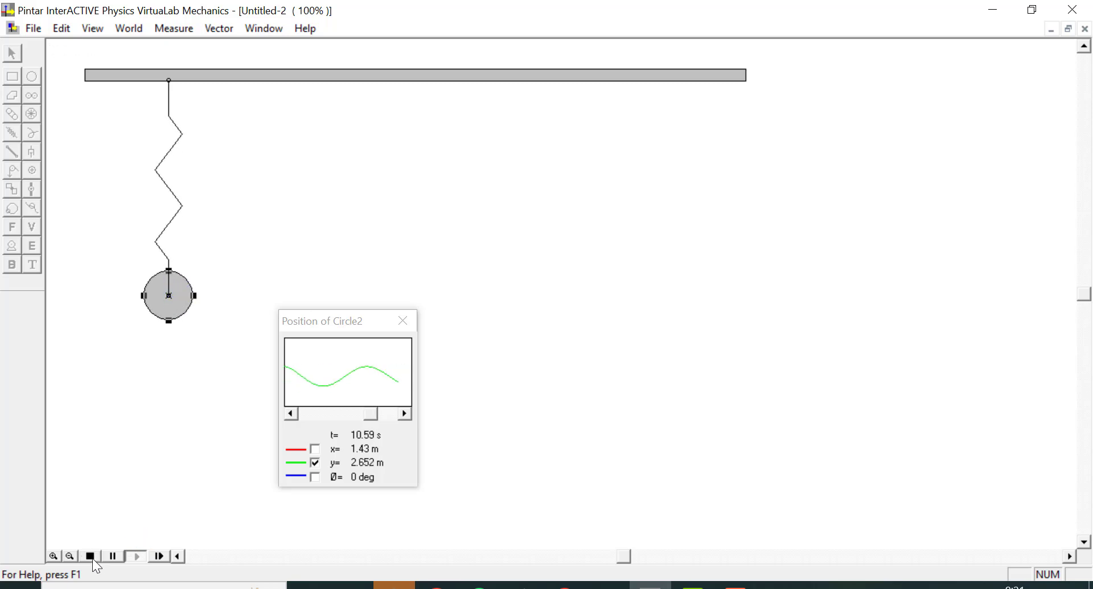
- Switch the time step to a user-set value of 0.05 s and run the simulation to watch the oscillation die out
click(92, 35)
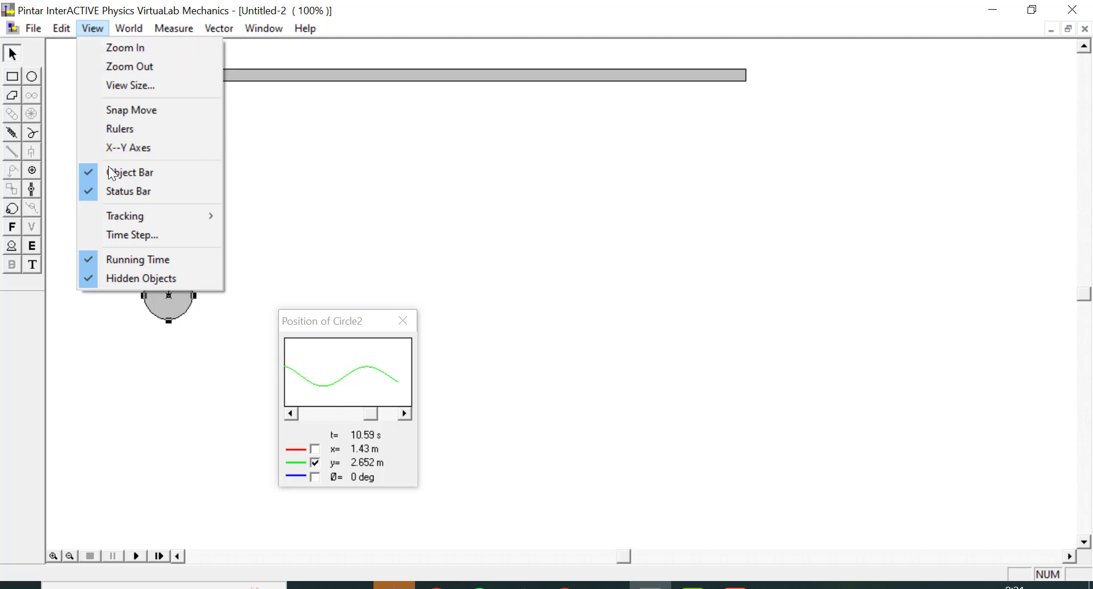
click(117, 239)
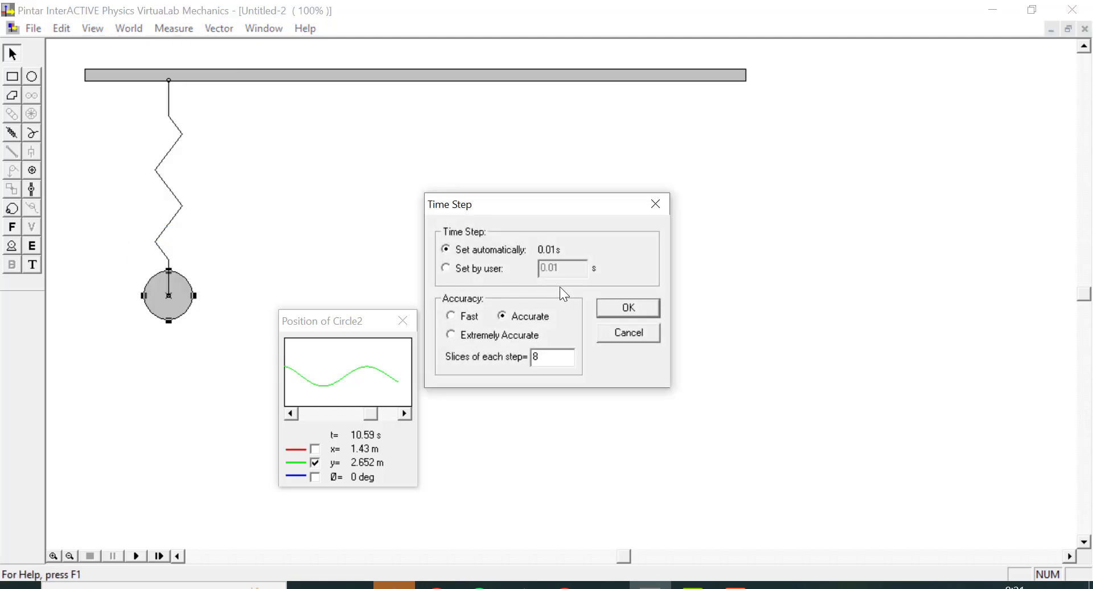
click(446, 267)
key(BackSpace)
text(5)
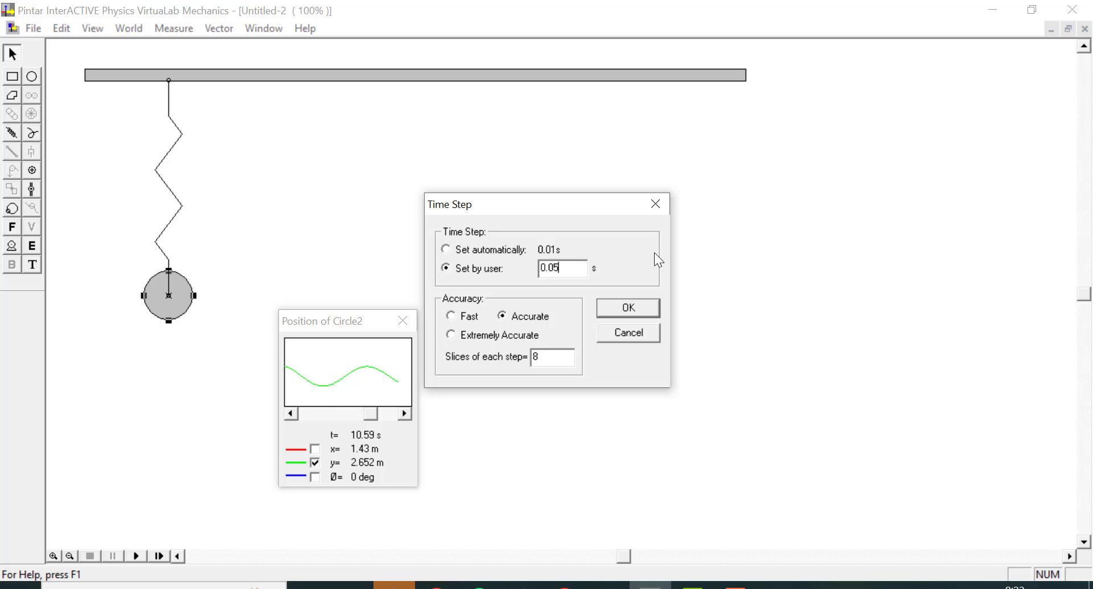
click(642, 311)
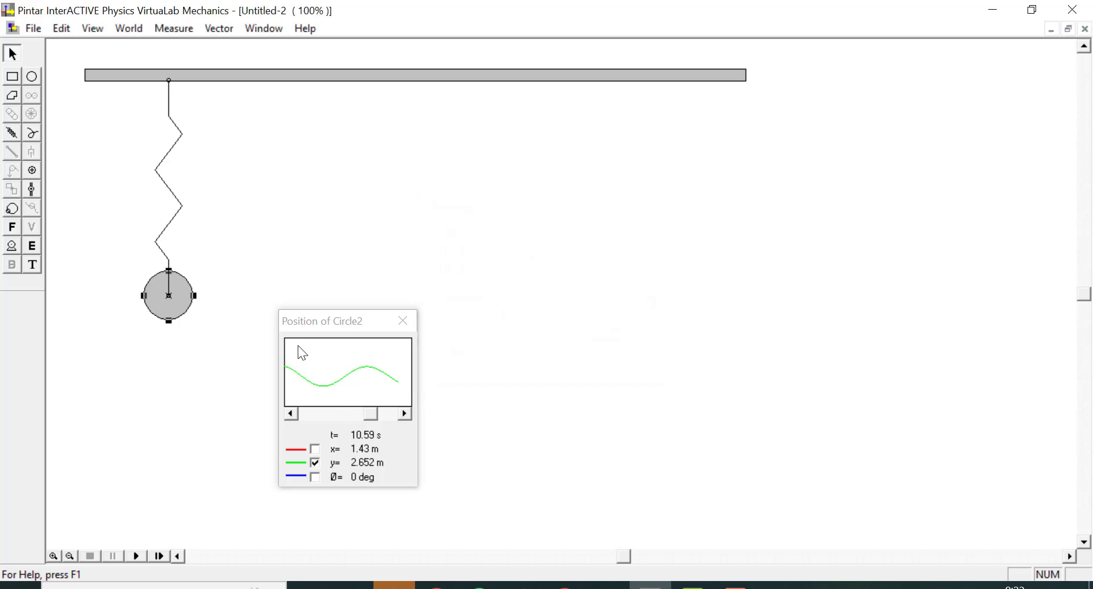
click(137, 559)
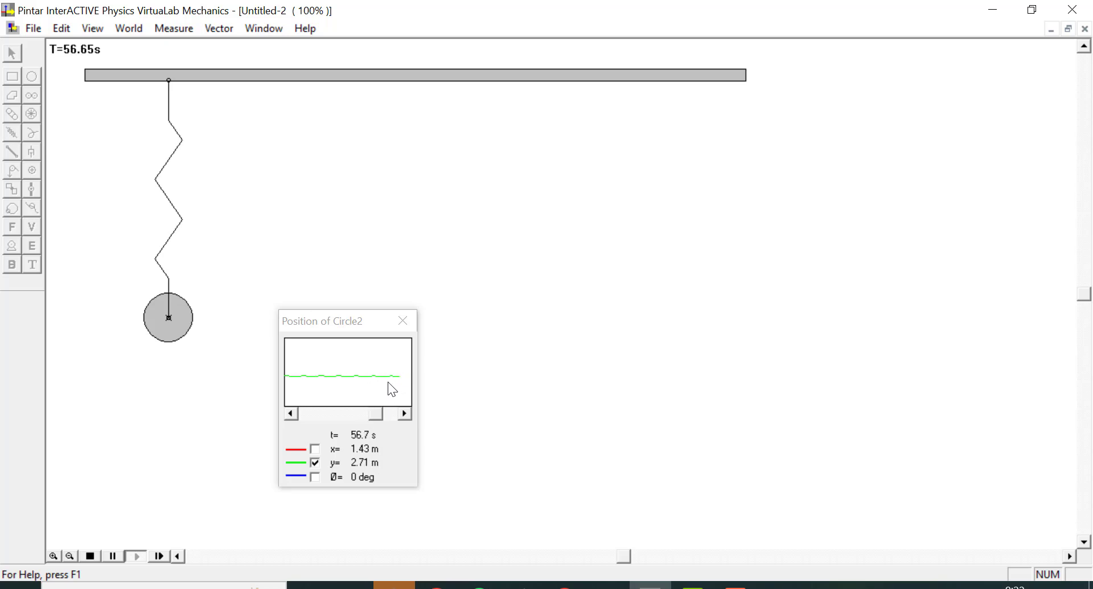
click(90, 556)
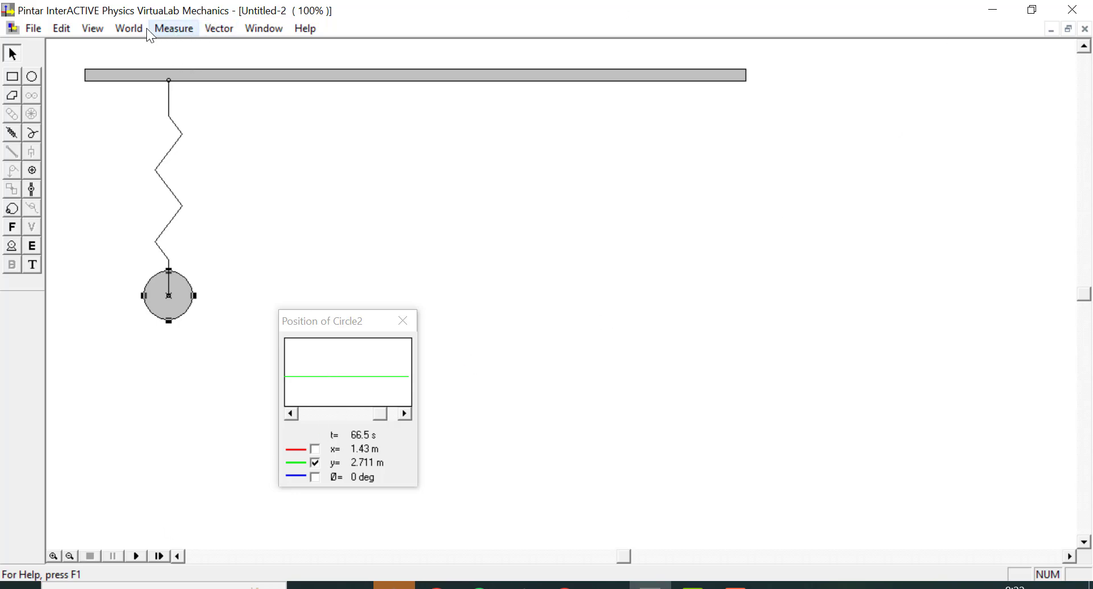
- Set the air resistance coefficient K to 0 and run the simulation to check the oscillation without damping
click(125, 29)
click(166, 67)
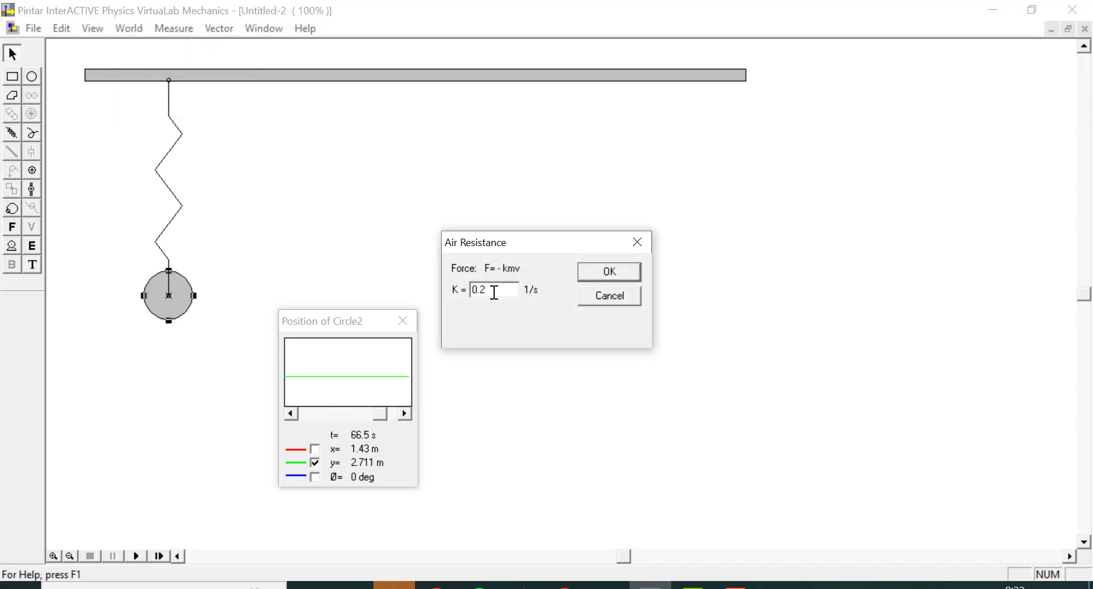
drag(485, 289, 465, 289)
text(0)
click(610, 272)
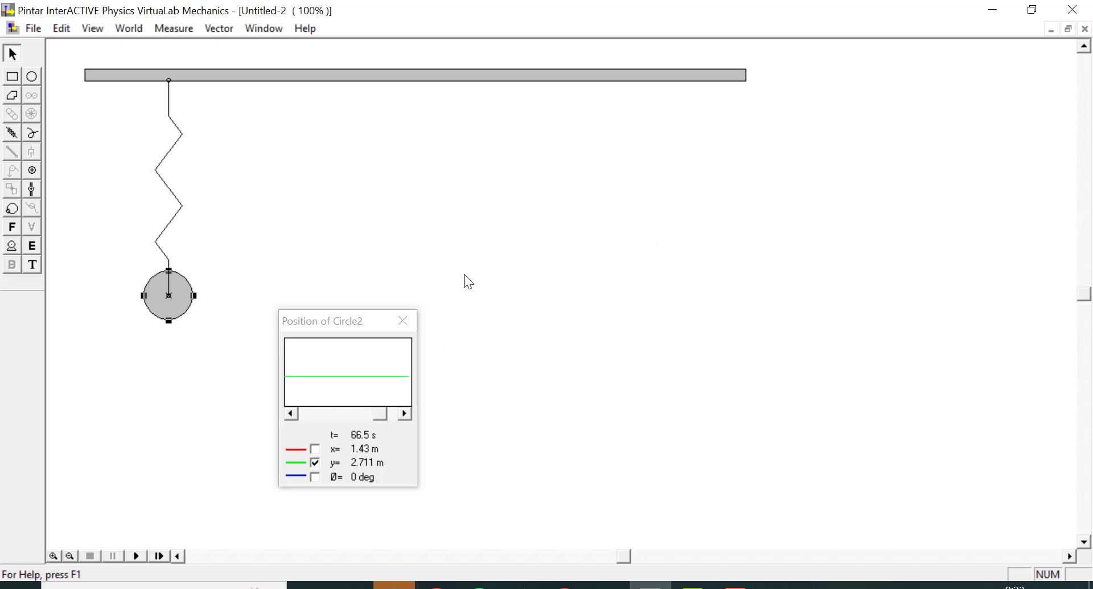
click(142, 559)
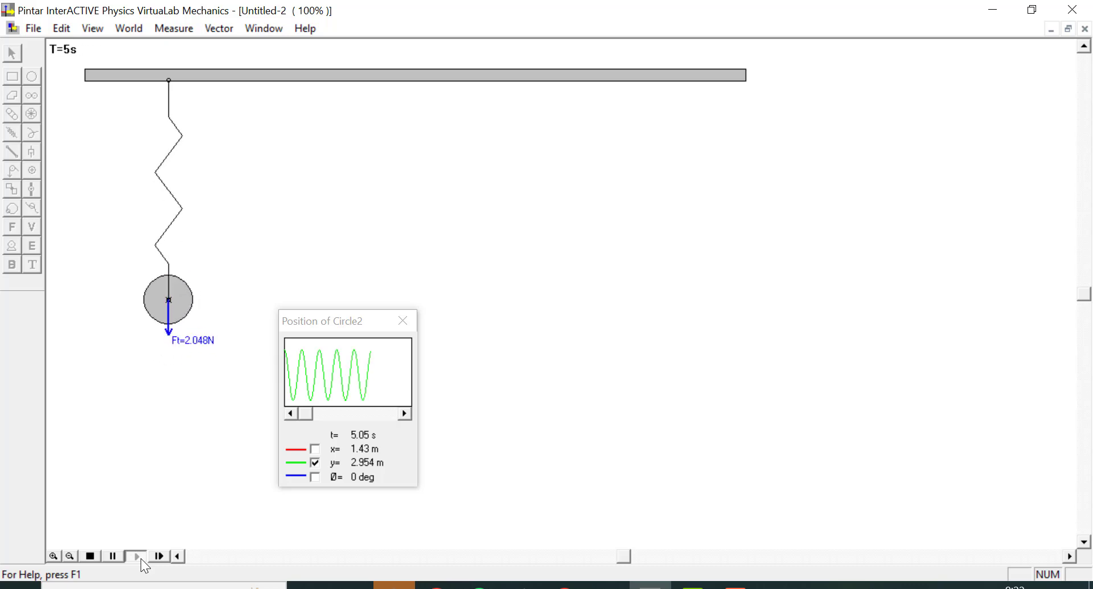
click(92, 556)
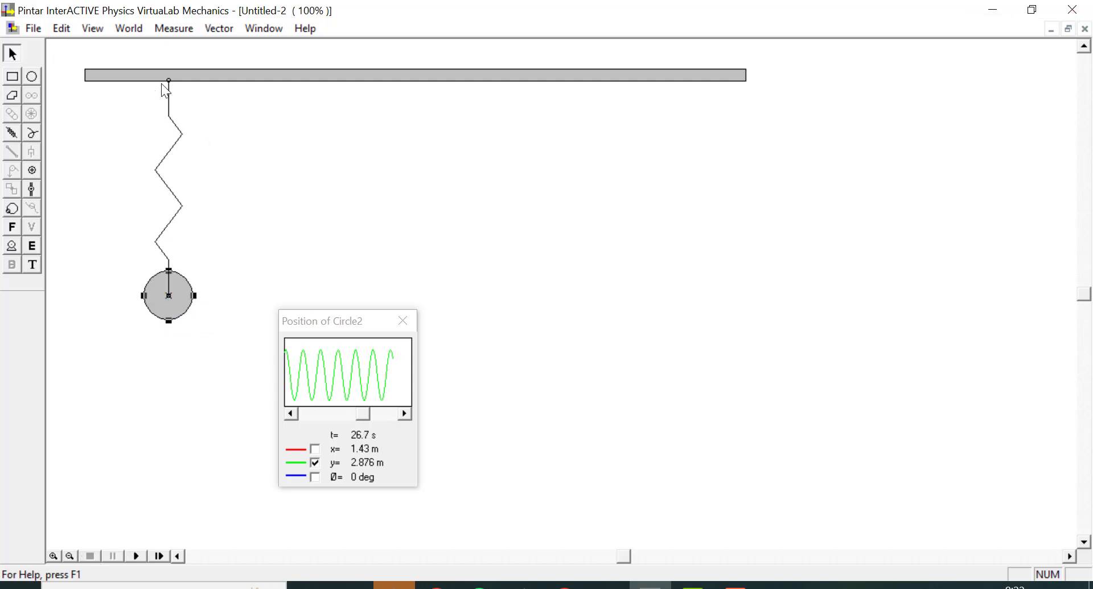
- Set the user-defined time step to 0.01 s and test it with a short simulation run
click(126, 33)
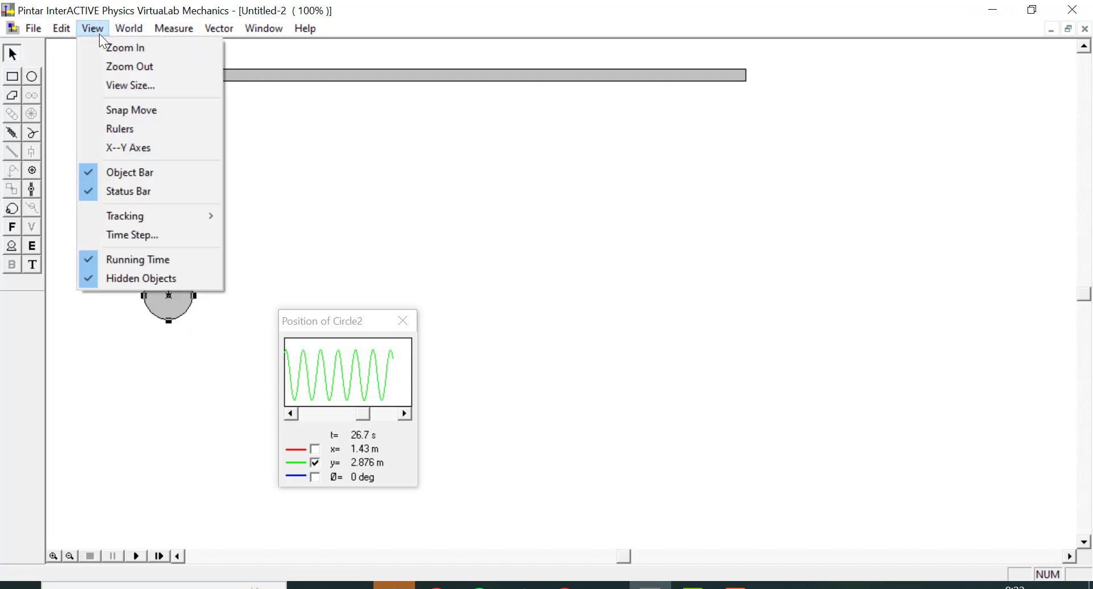
click(119, 239)
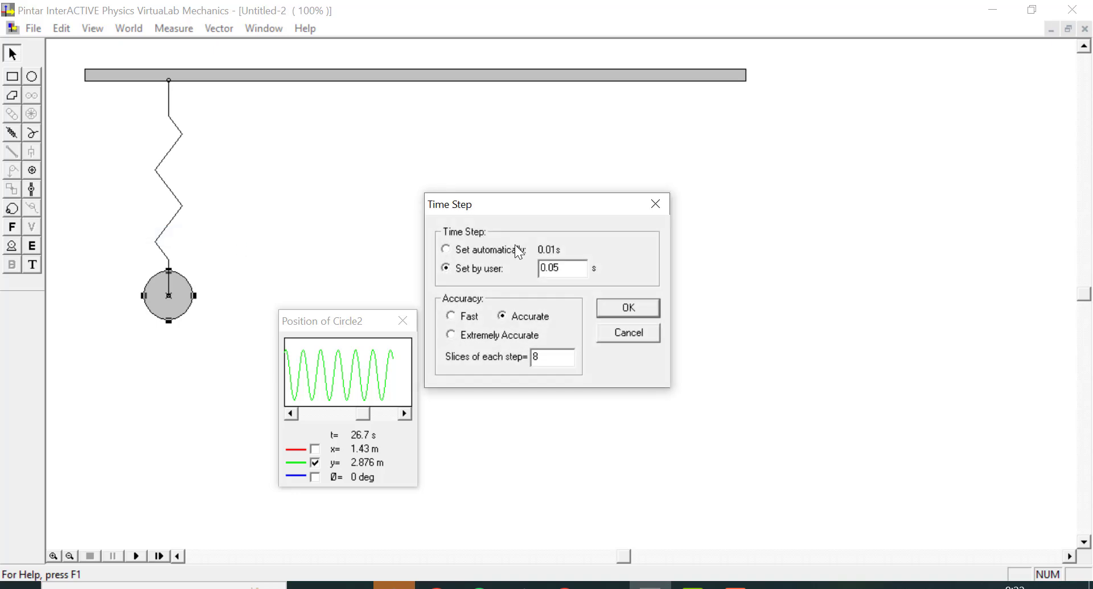
click(567, 268)
text(1)
click(648, 307)
click(134, 551)
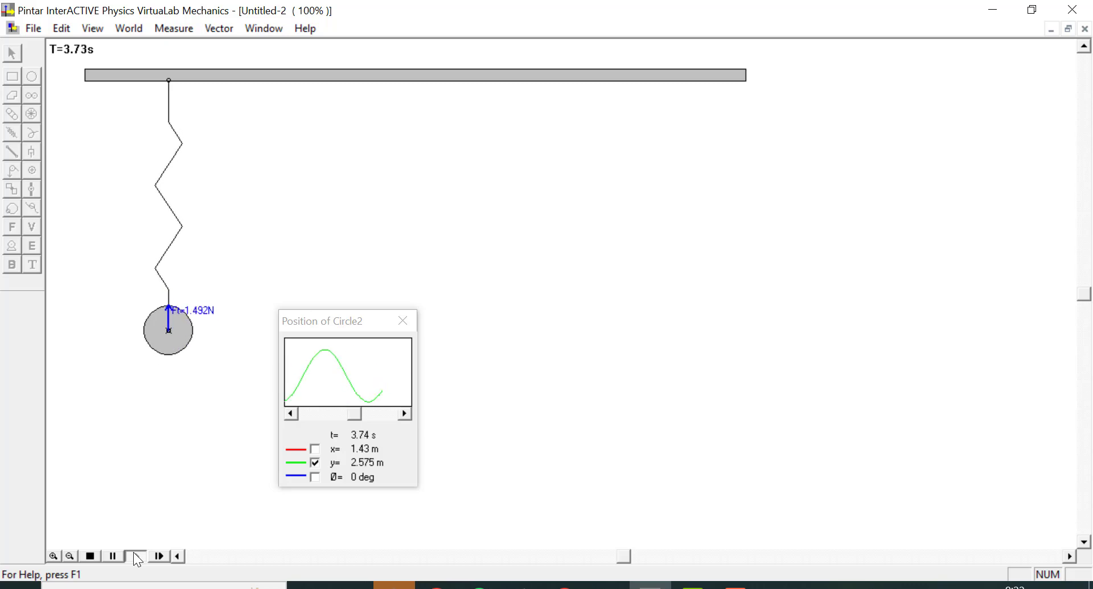
click(90, 558)
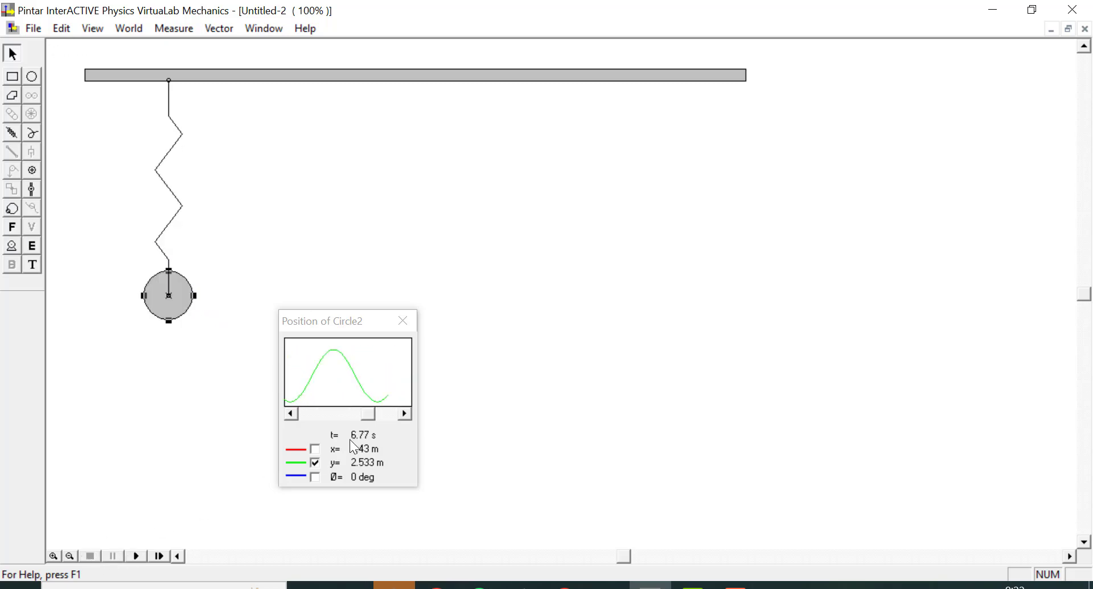
- Move the position graph well clear of the spring, then duplicate the circle with its spring and hang the copy from the bar beside the original
drag(350, 321, 712, 337)
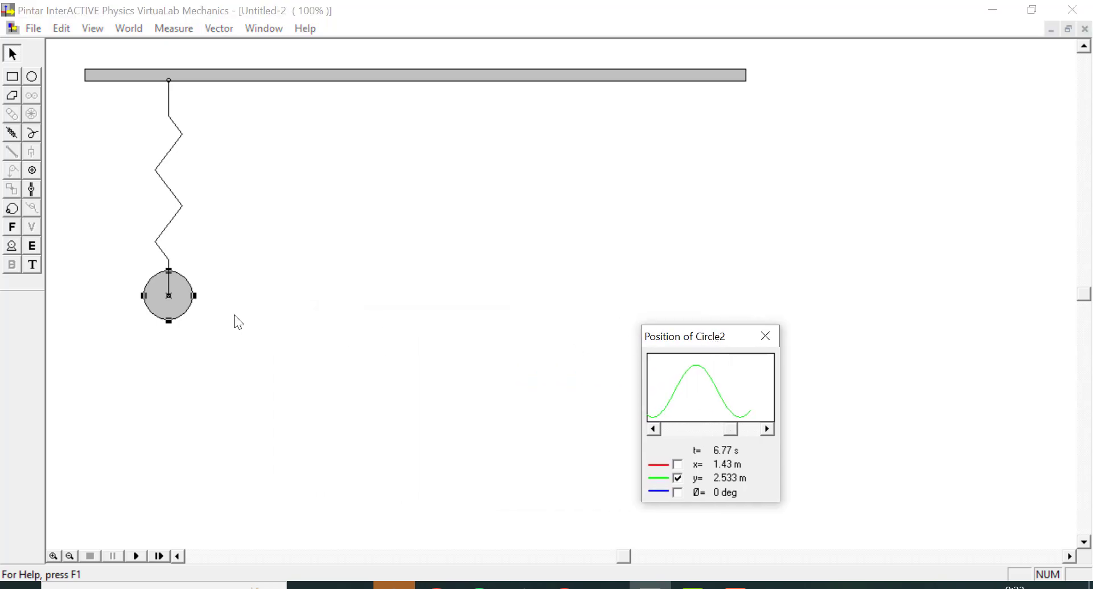
drag(83, 103, 303, 374)
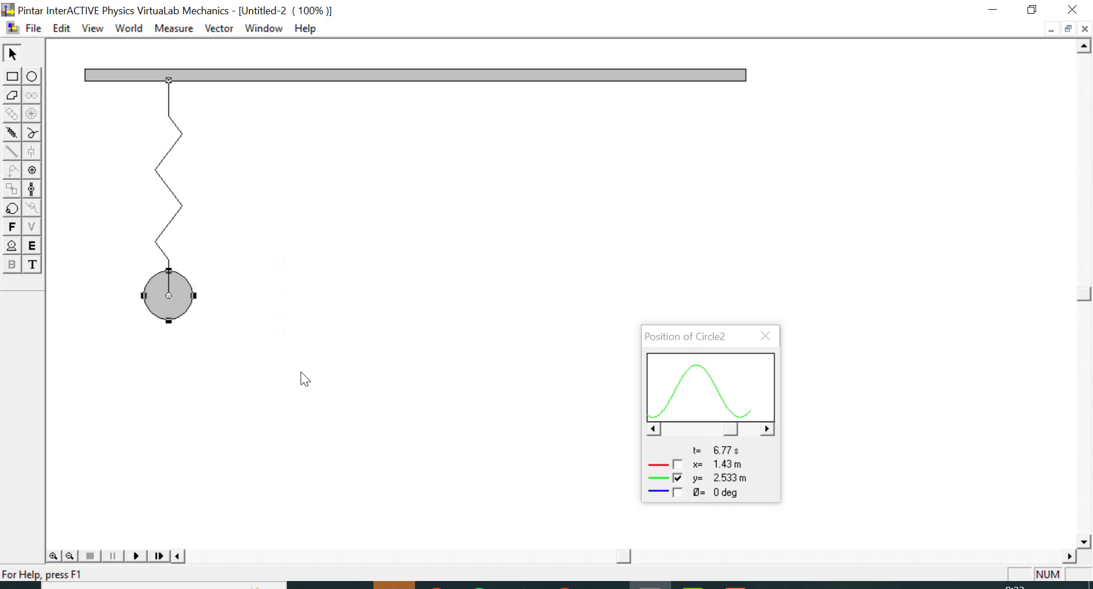
key(ctrl+d)
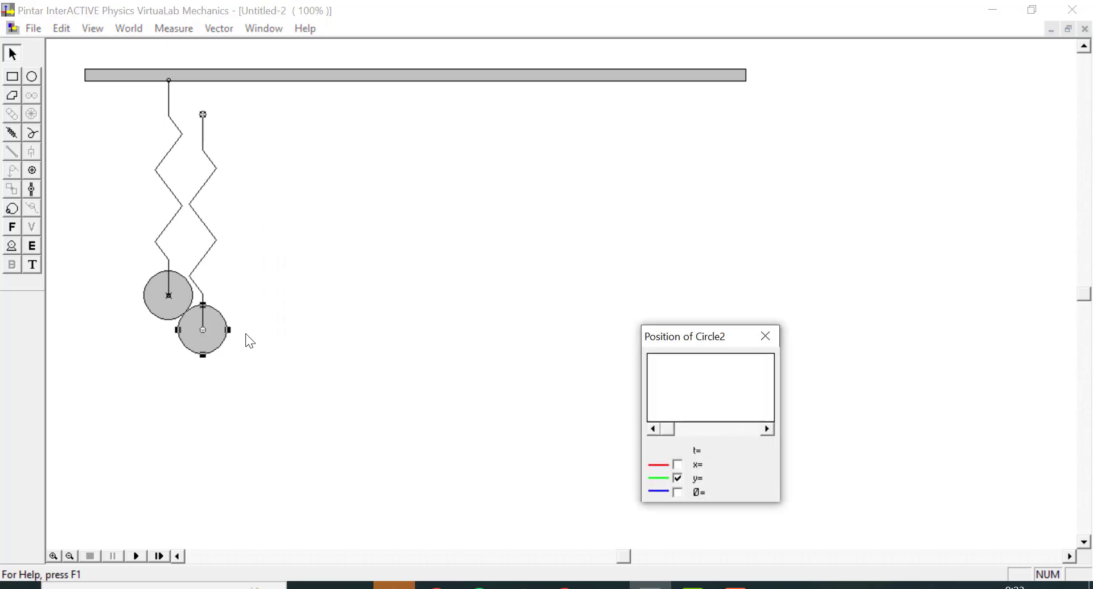
drag(211, 339, 282, 304)
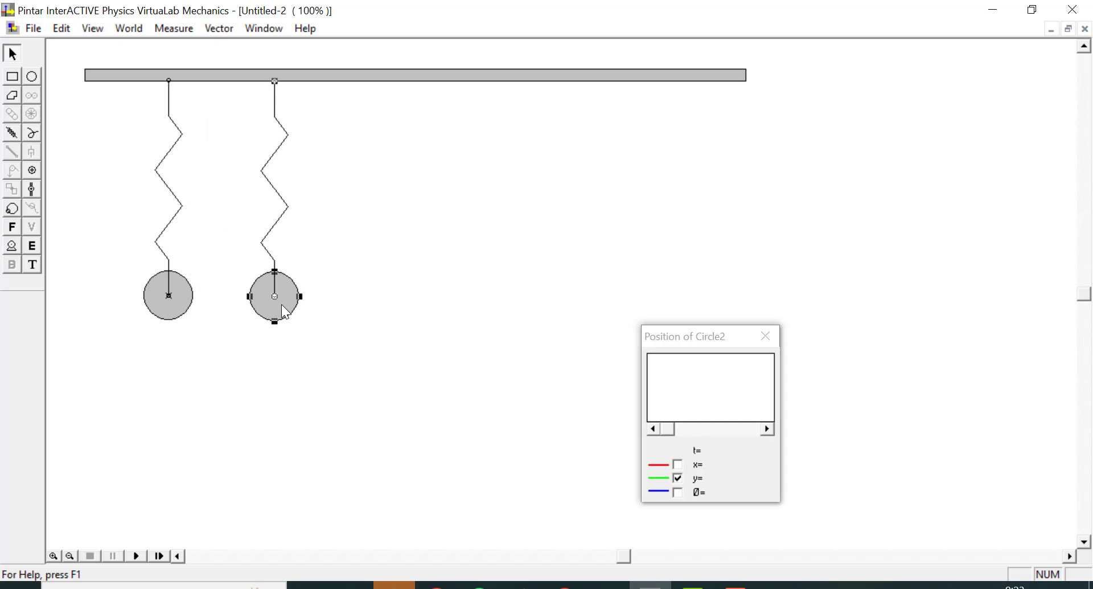
- Duplicate the second circle with its spring and hang the copy from the bar as a third oscillator, spaced like the first two
key(ctrl+d)
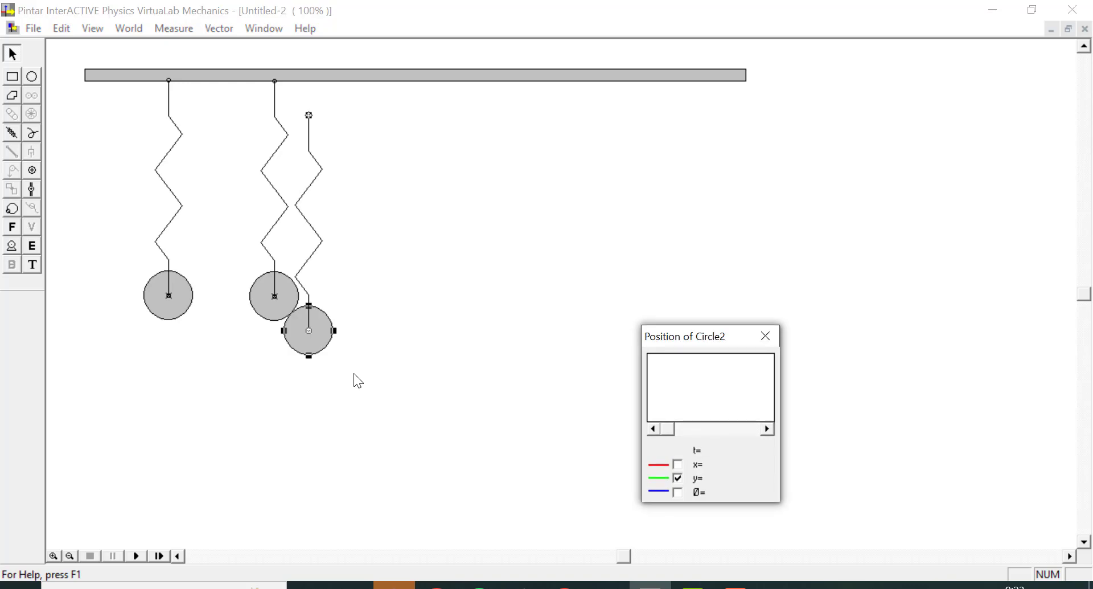
drag(310, 344, 397, 313)
click(456, 306)
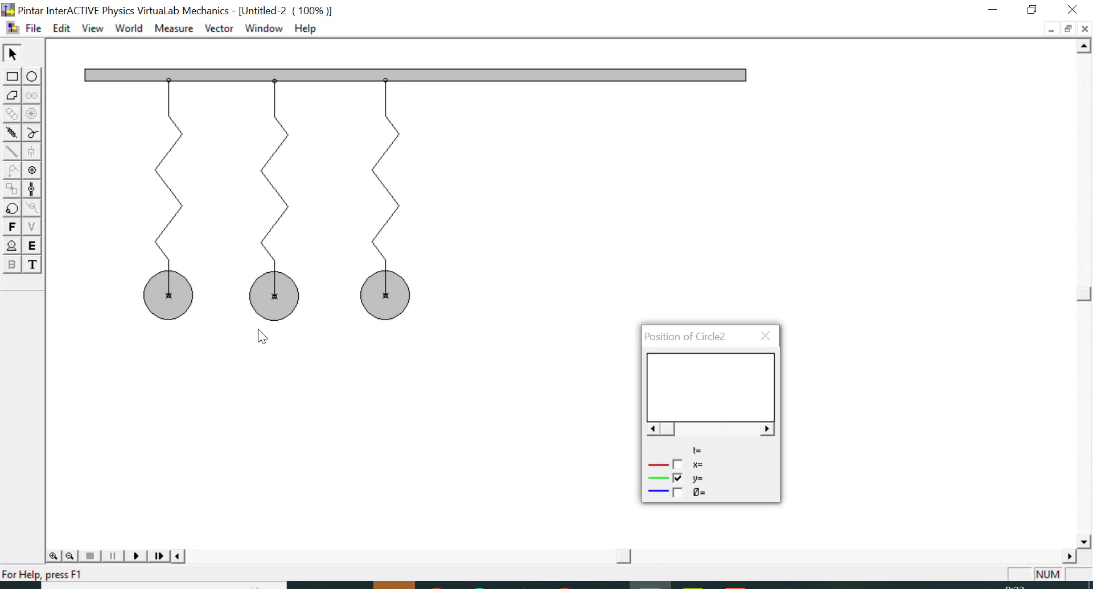
- Set the mass of the first circle to 0.2 kg in its material properties
double_click(175, 303)
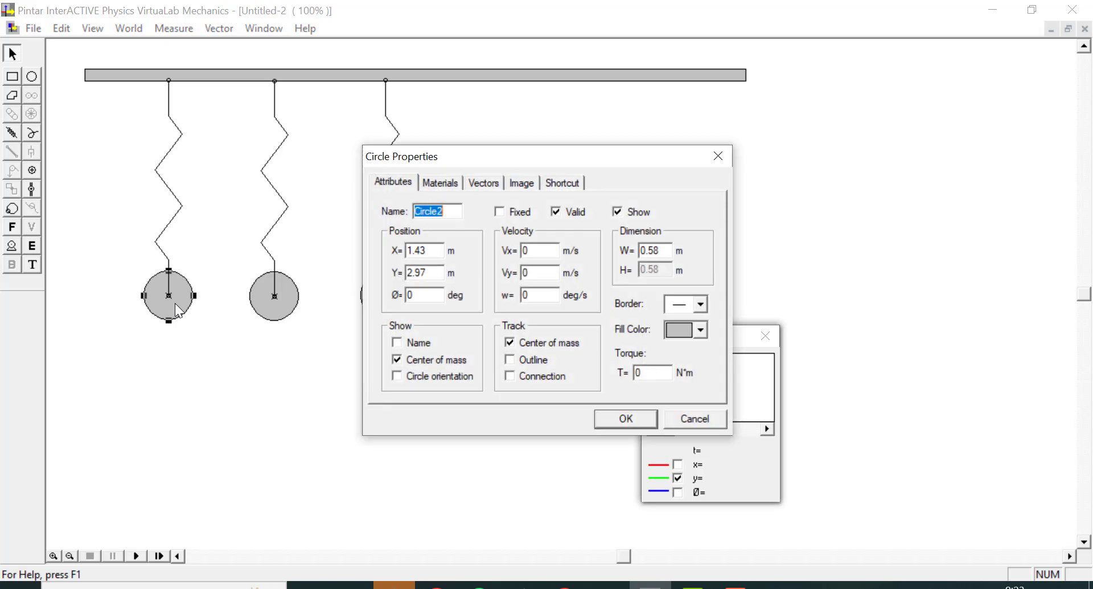
click(446, 184)
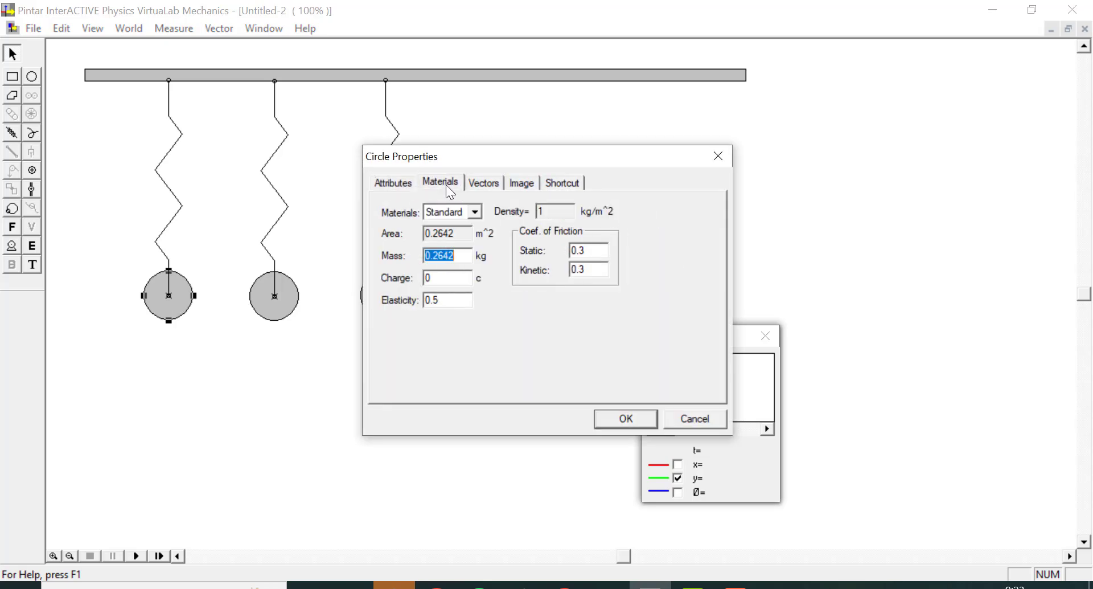
click(458, 256)
key(BackSpace)
key(BackSpace)
key(BackSpace)
click(625, 422)
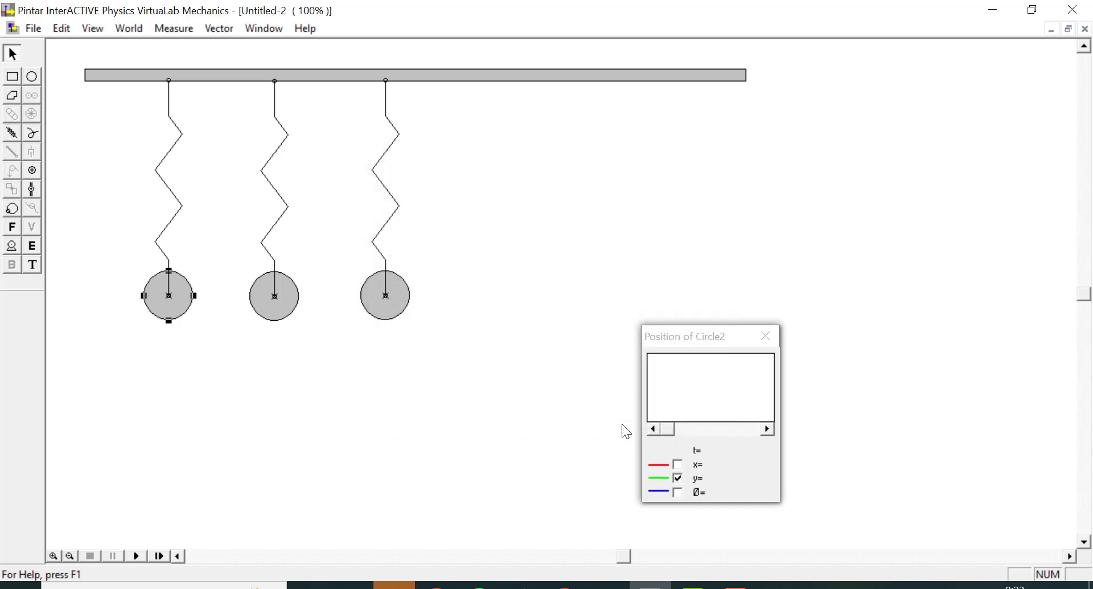
- Set the mass of the middle circle to 0.6 kg in its material properties
double_click(280, 307)
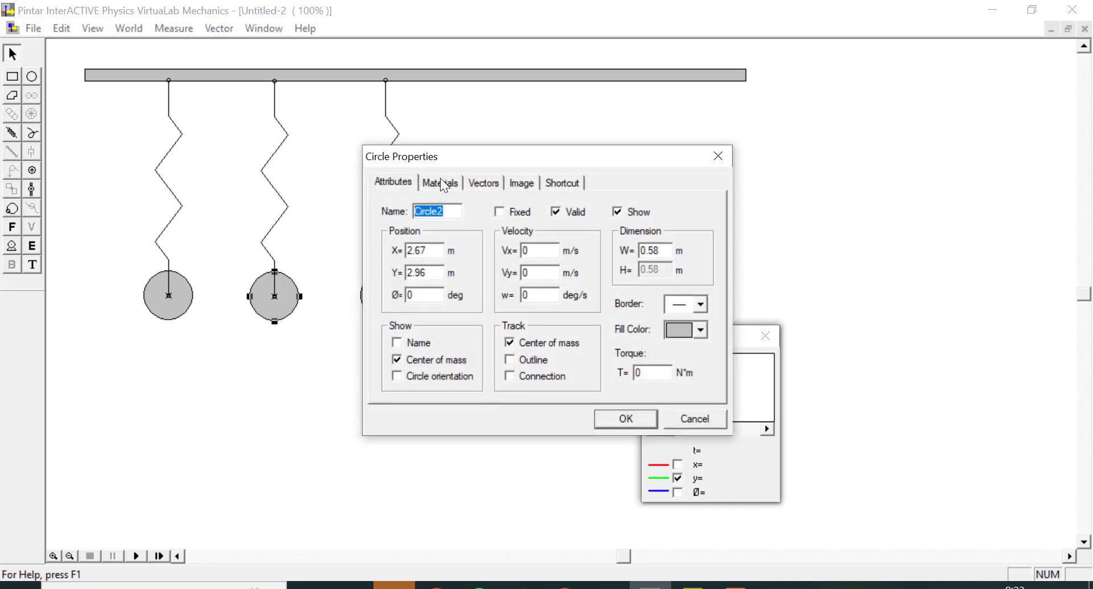
click(440, 180)
drag(458, 257, 436, 255)
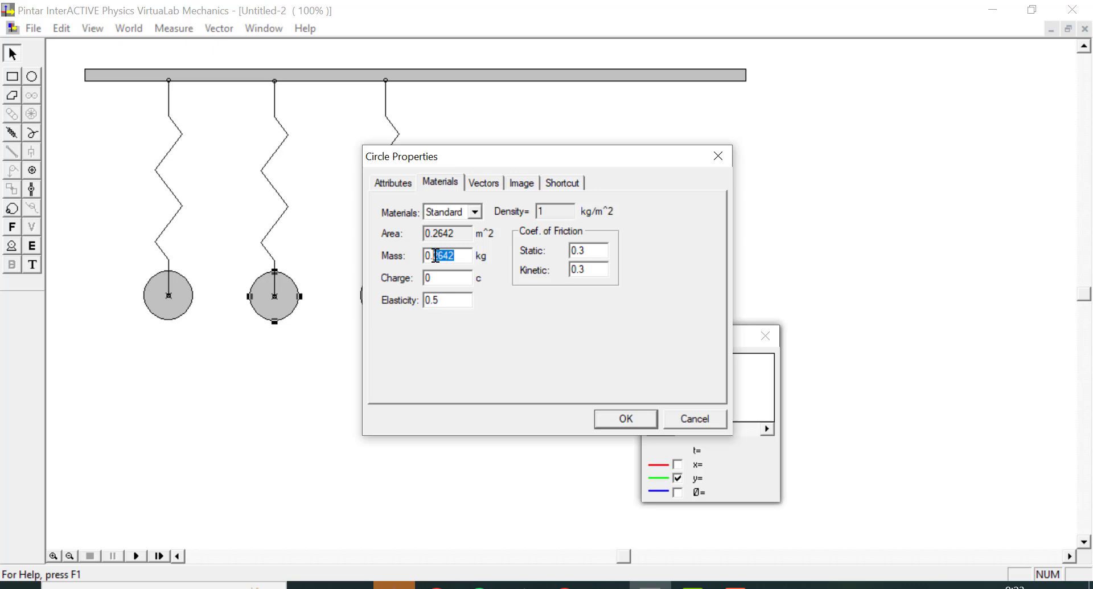
text(6)
click(626, 419)
- Set the third circle's mass to 1 kg, and run and stop the simulation to compare the oscillations of the three masses
double_click(402, 296)
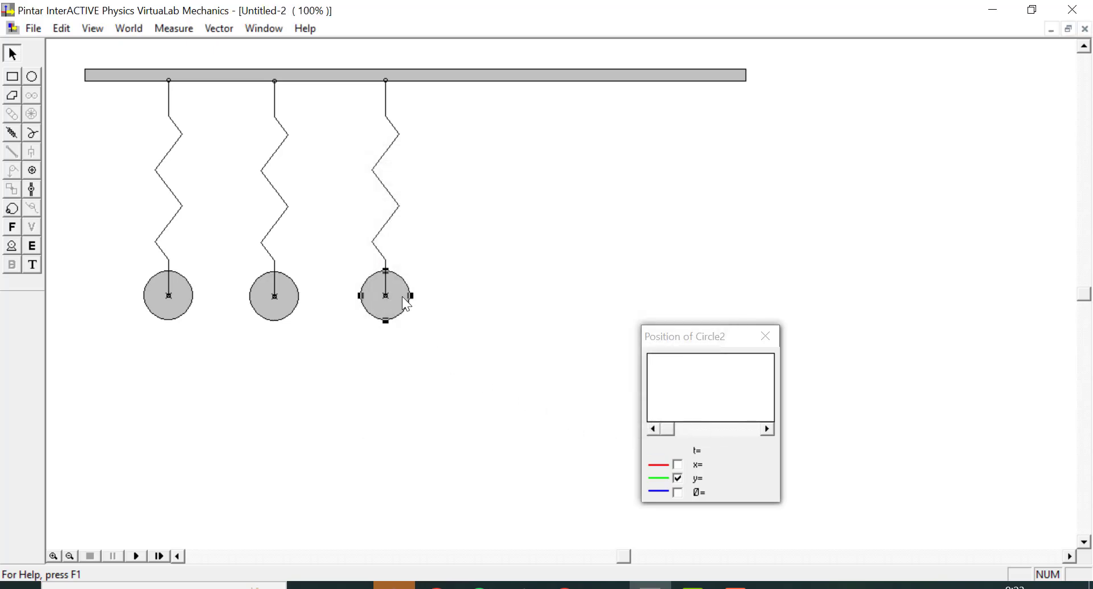
click(451, 184)
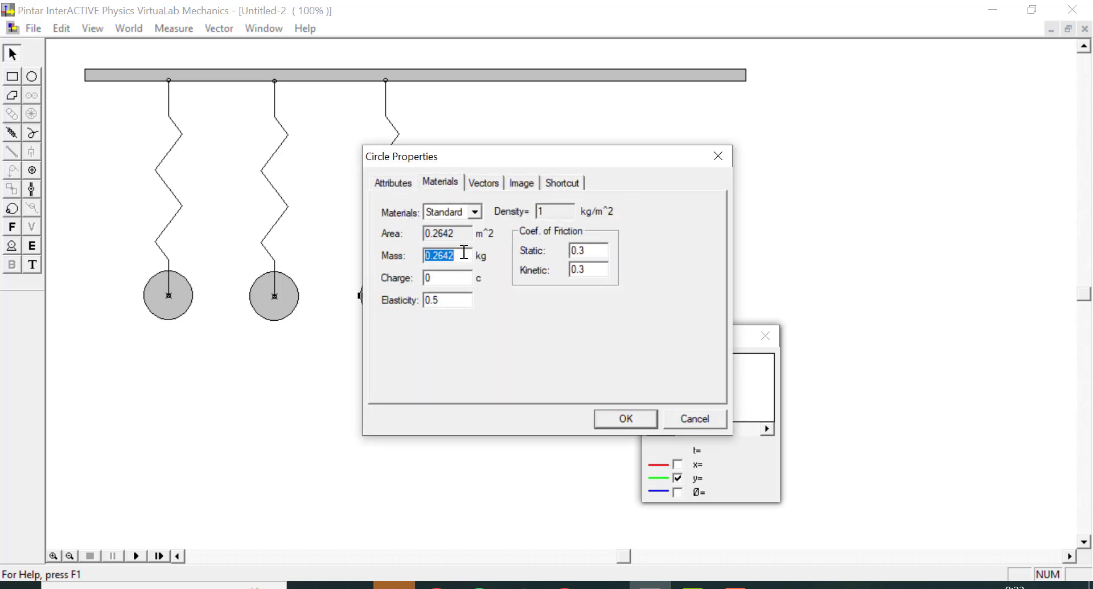
drag(463, 255, 406, 255)
text(1)
click(623, 419)
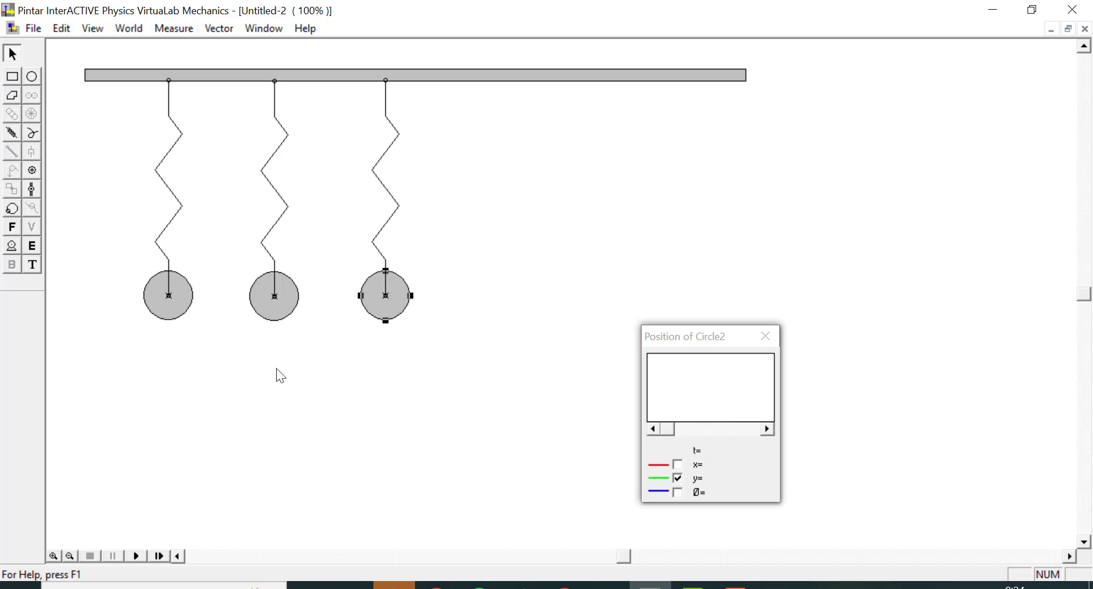
click(137, 556)
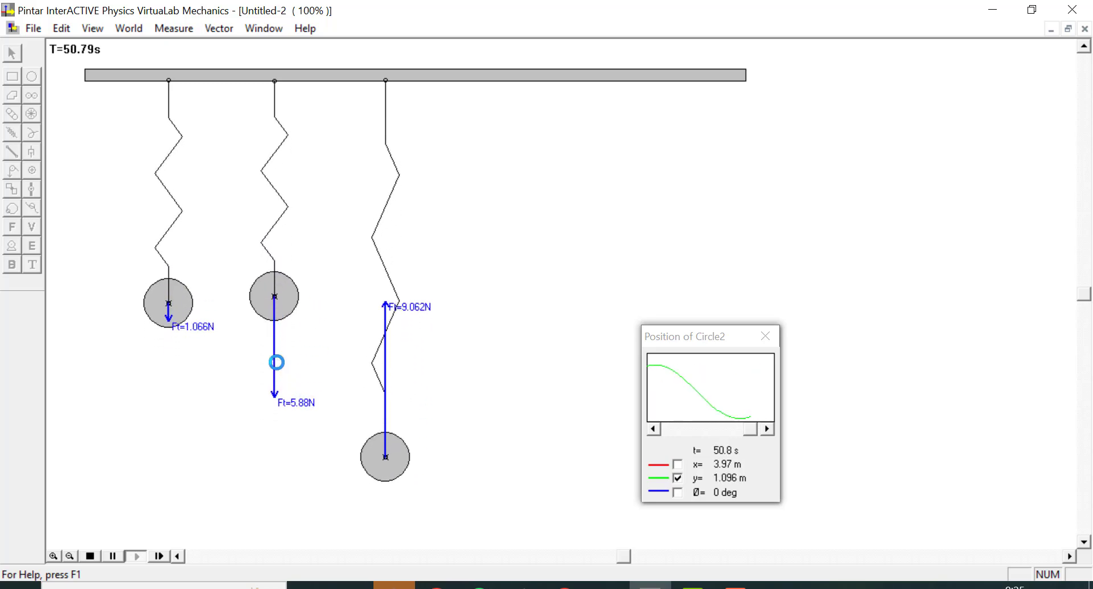
click(94, 555)
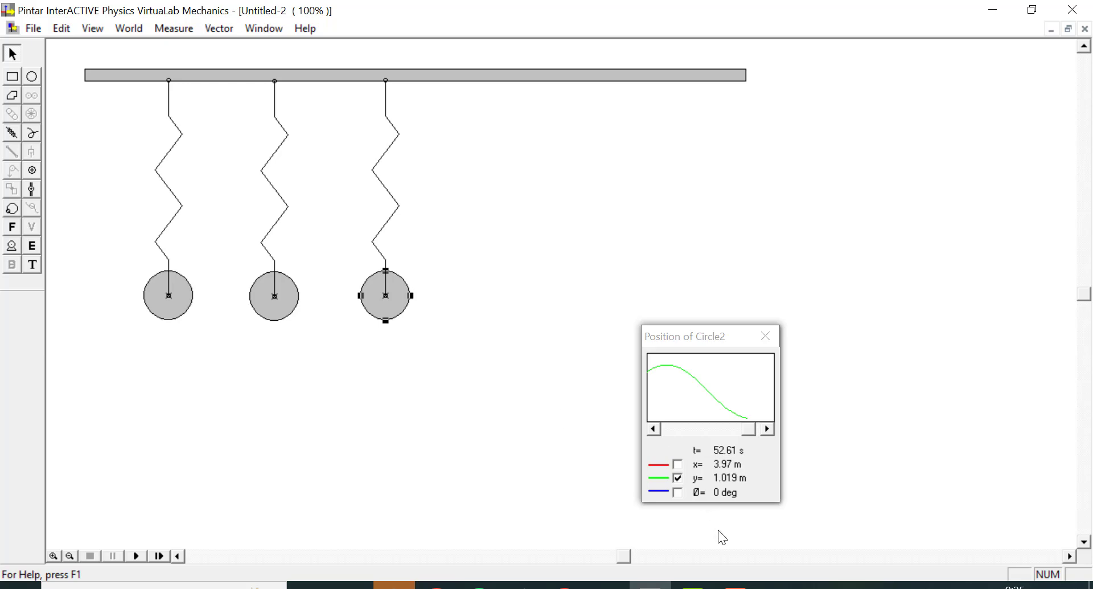